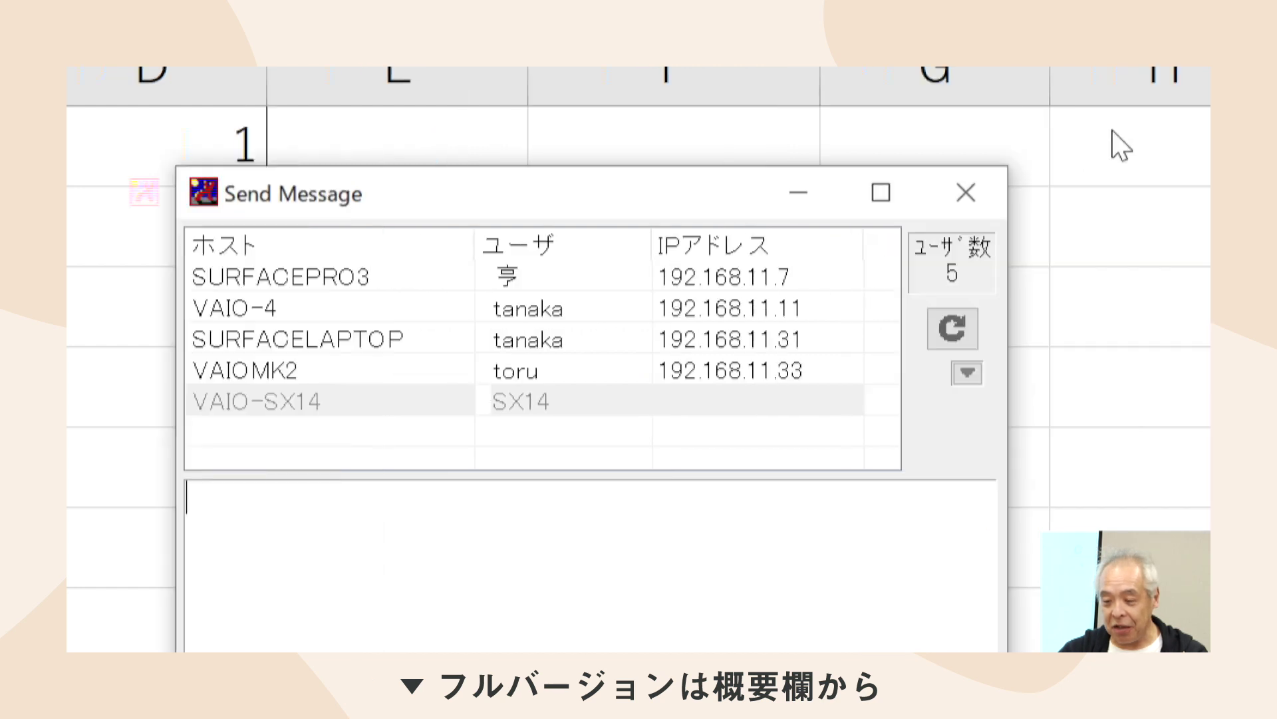
# Close the Send Message window and open the error message settings of column D's data validation rule.
pyautogui.click(1207, 193)
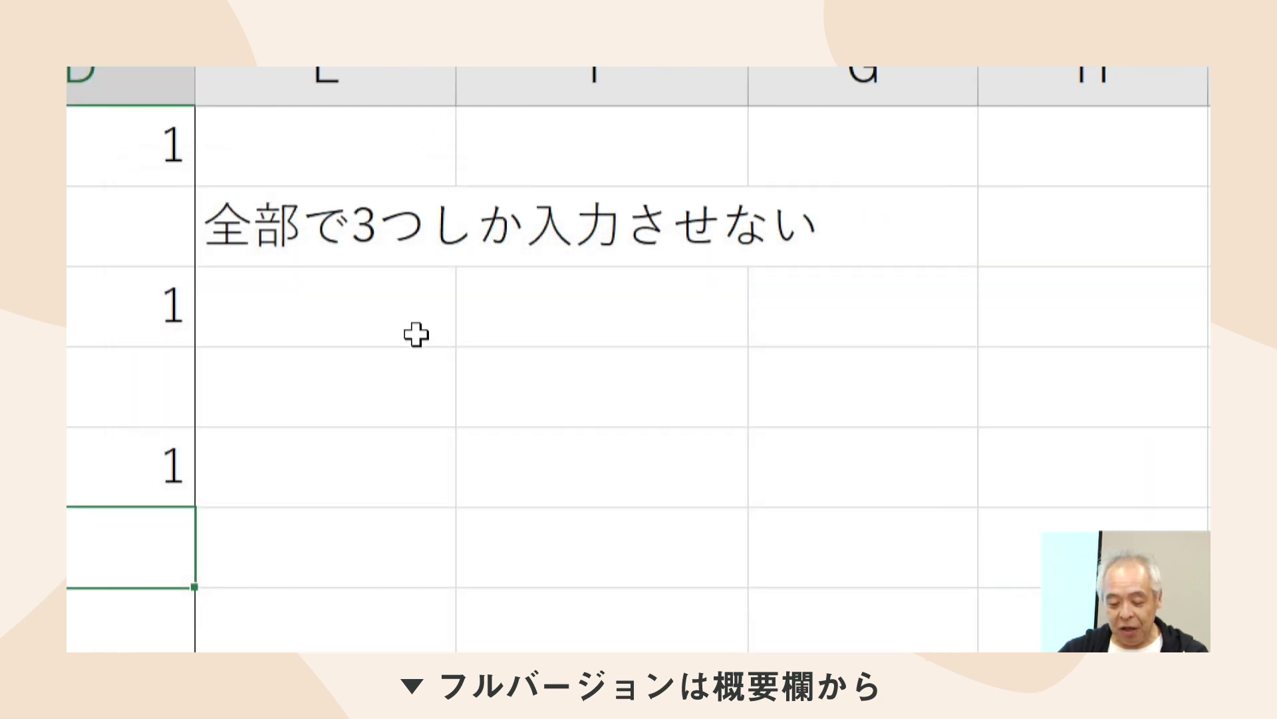
pyautogui.hotkey('alt', 'd')
pyautogui.press('l')
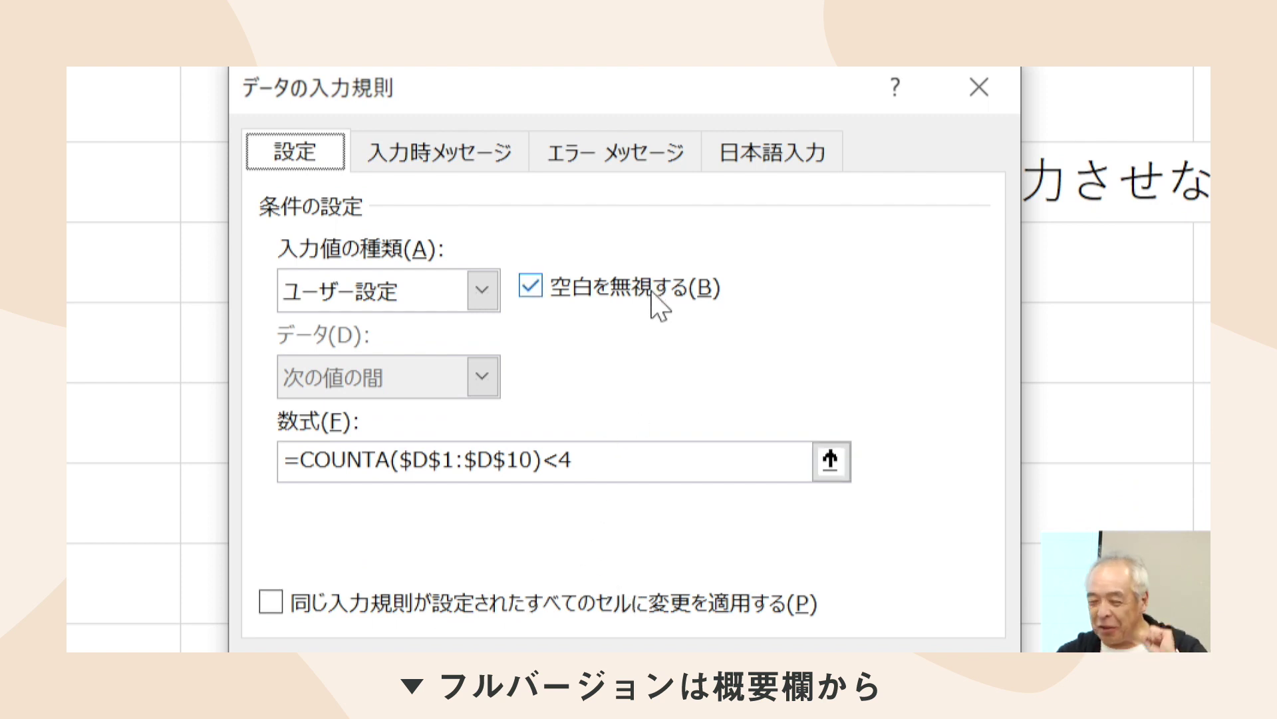
pyautogui.click(618, 158)
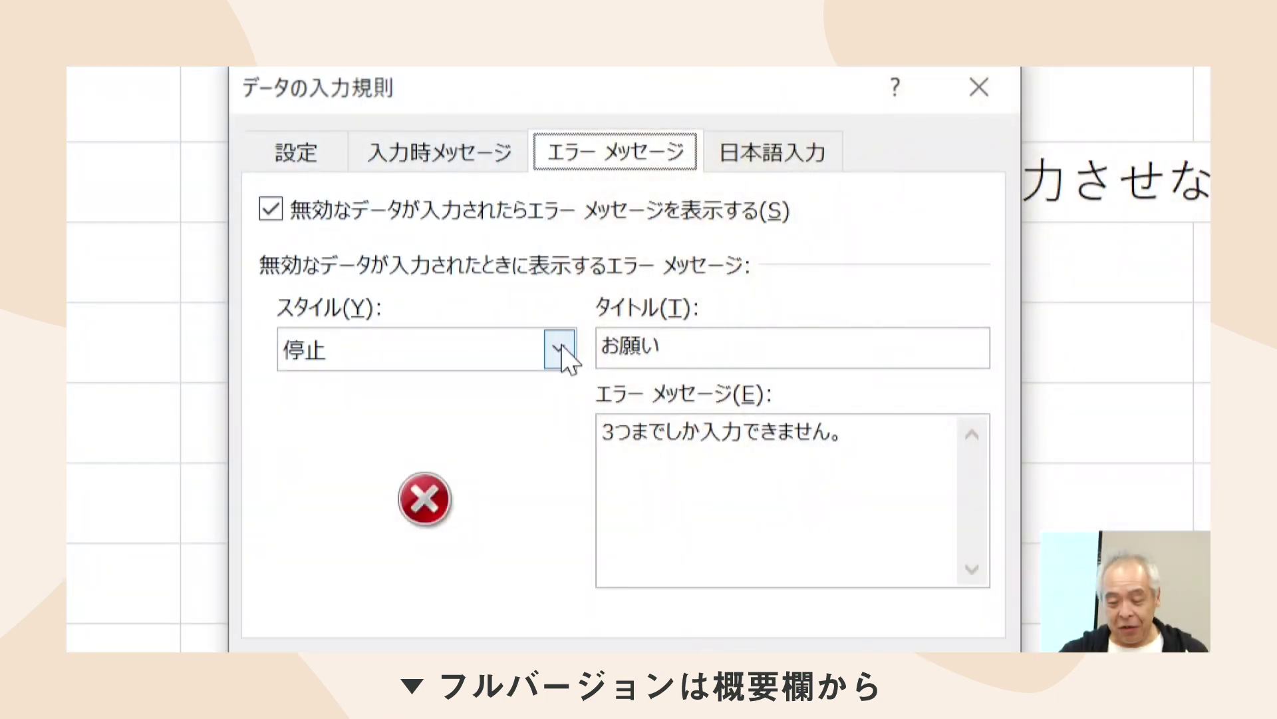
# Switch the error alert style to 情報 and back to 停止.
pyautogui.click(559, 348)
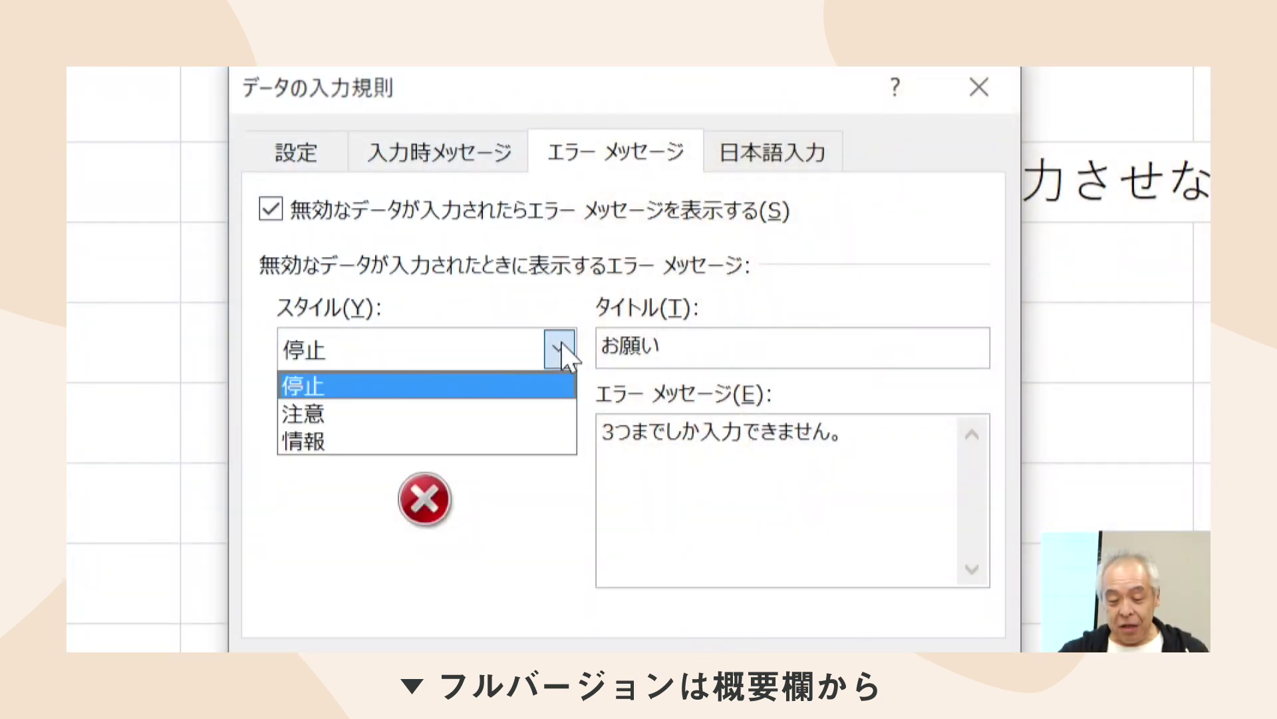
pyautogui.click(553, 440)
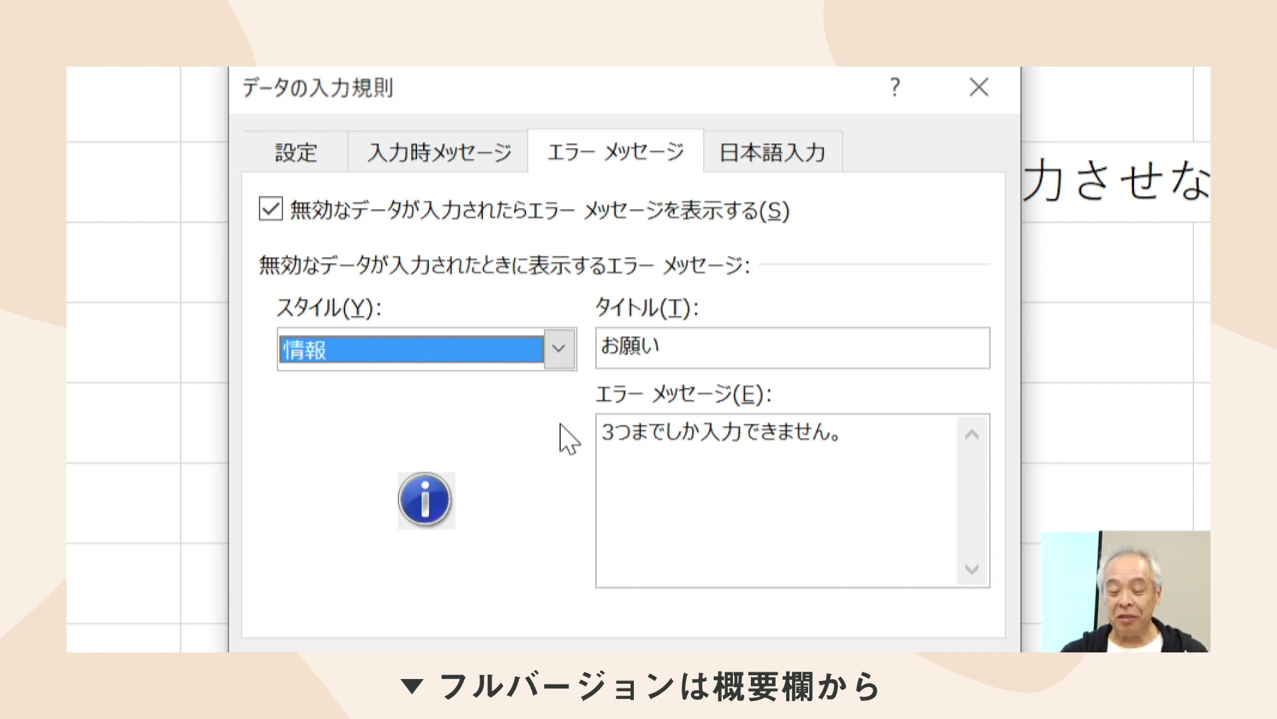
pyautogui.click(572, 347)
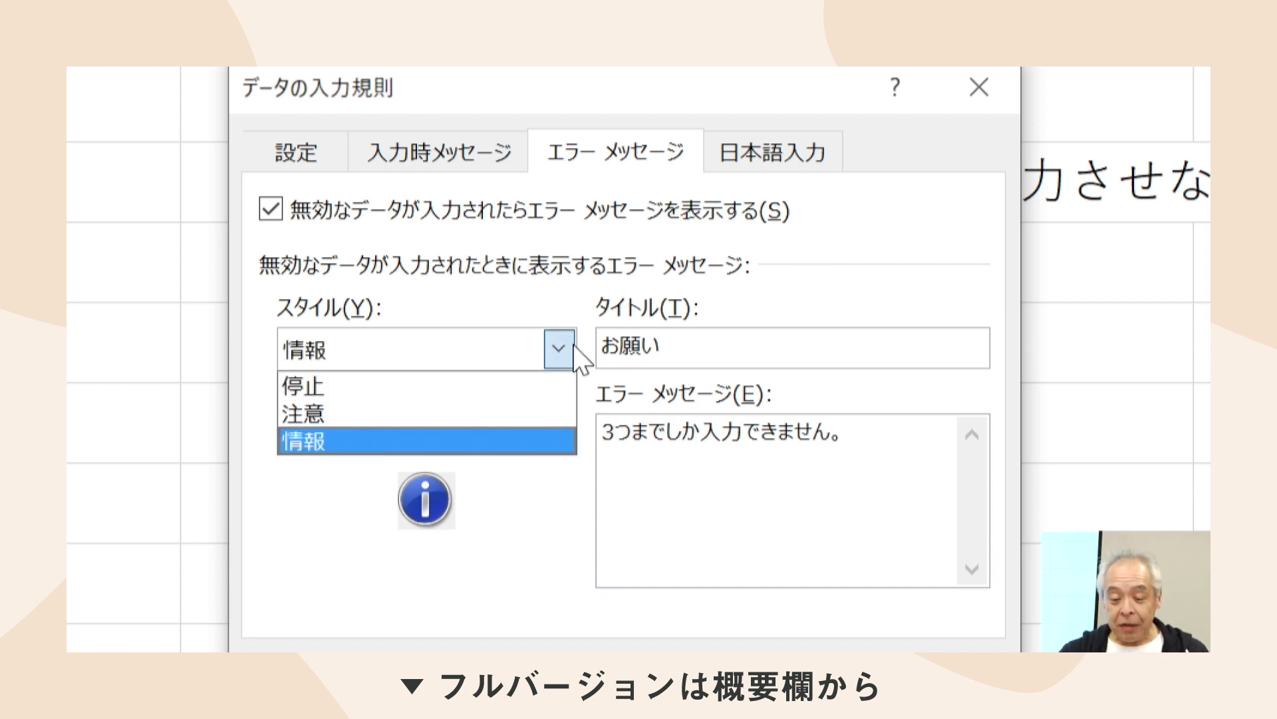
pyautogui.click(525, 385)
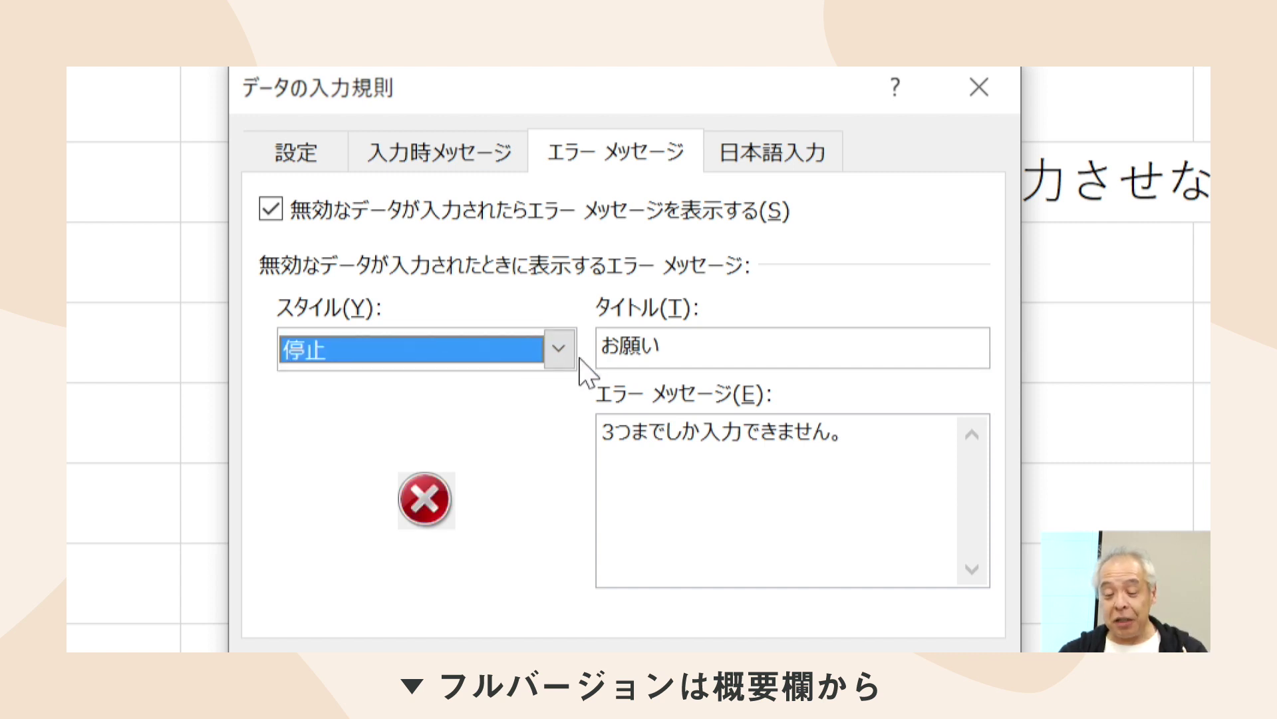
# Try the 注意 and 情報 error alert styles in turn, and set the style back to 停止.
pyautogui.click(559, 349)
pyautogui.click(536, 416)
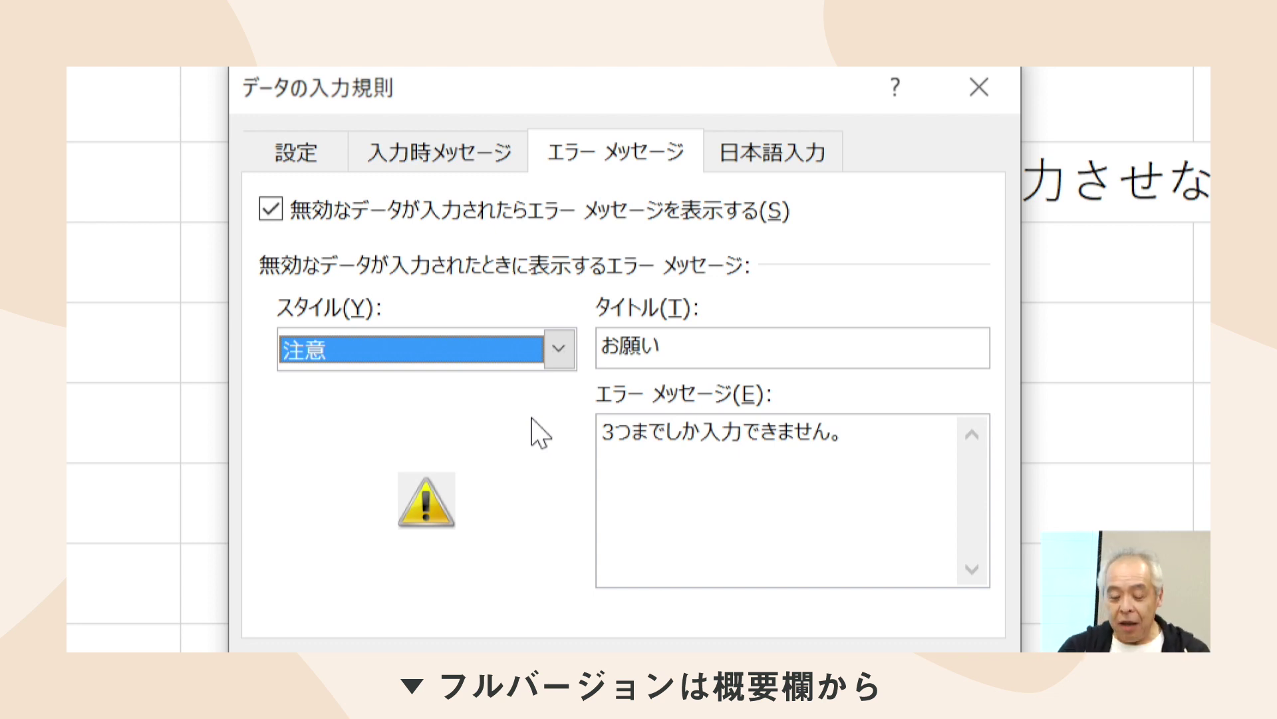
pyautogui.hotkey('alt', 'Down')
pyautogui.press('Down')
pyautogui.press('Return')
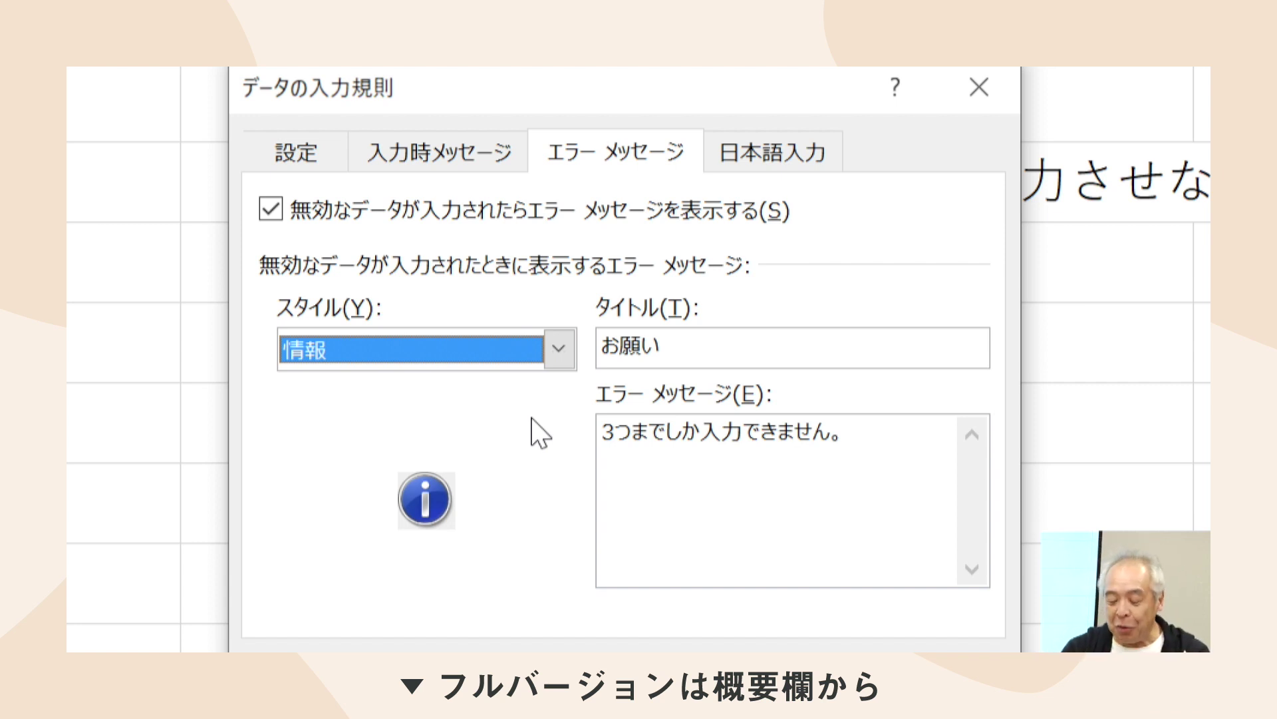
pyautogui.hotkey('alt', 'Down')
pyautogui.press('Up')
pyautogui.press('Up')
pyautogui.press('Return')
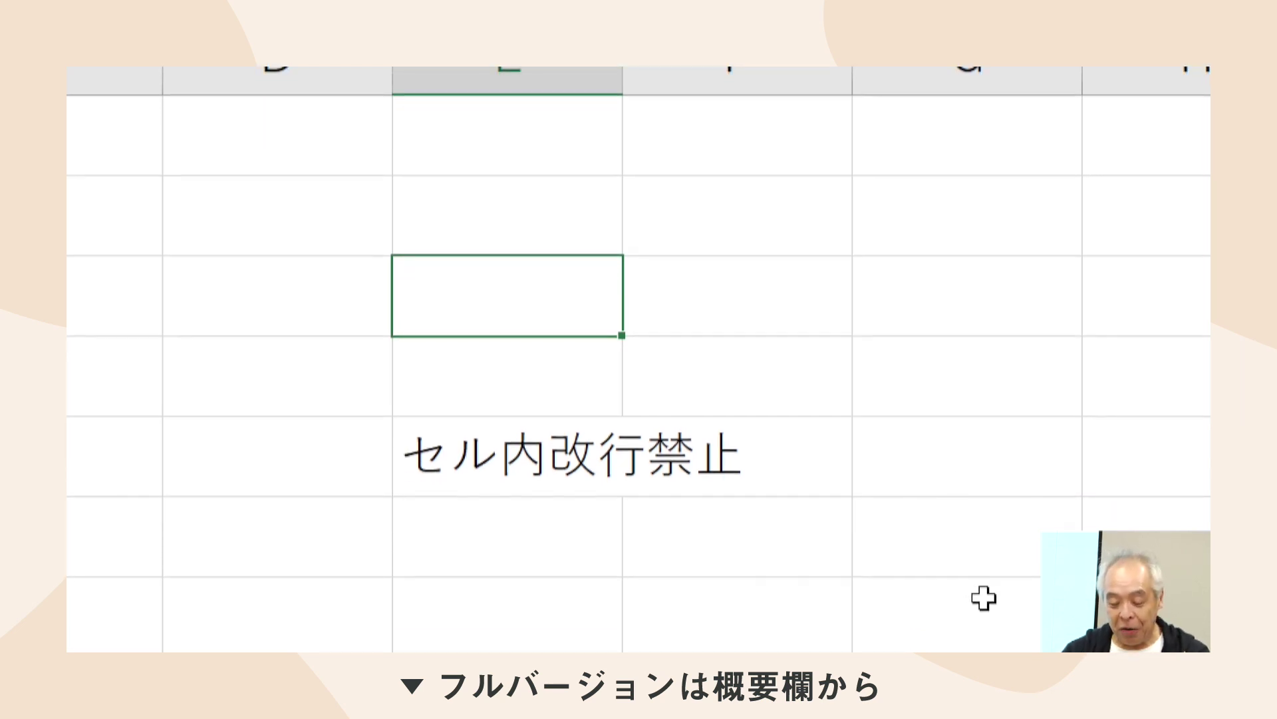
# Try to enter ABC and DE on two lines inside cell E3 and cancel the entry.
pyautogui.write('ABC')
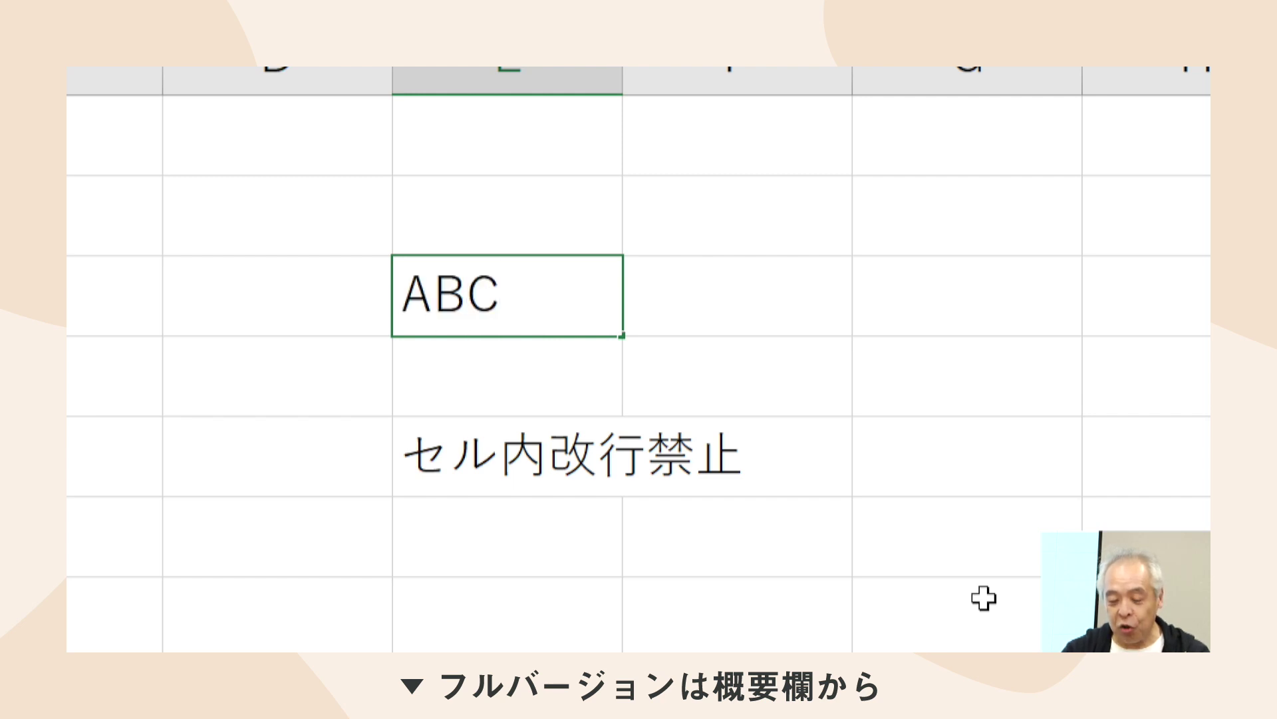
pyautogui.hotkey('alt', 'Return')
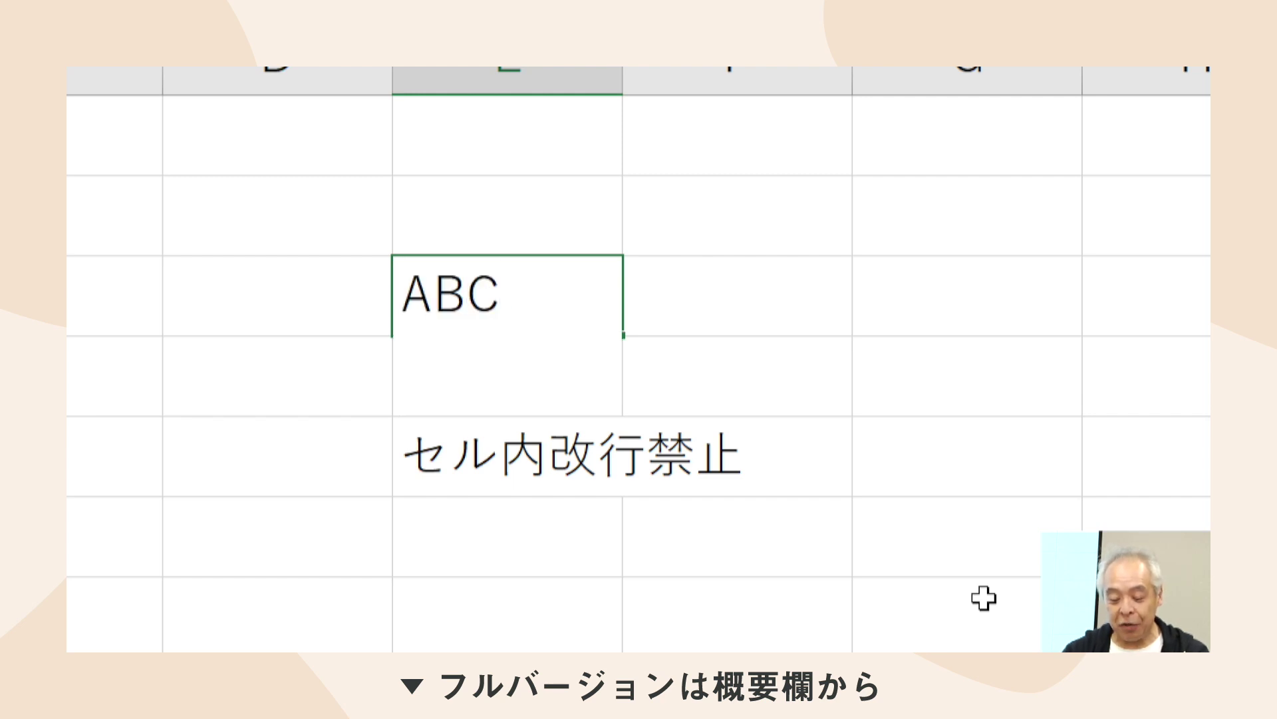
pyautogui.write('DE')
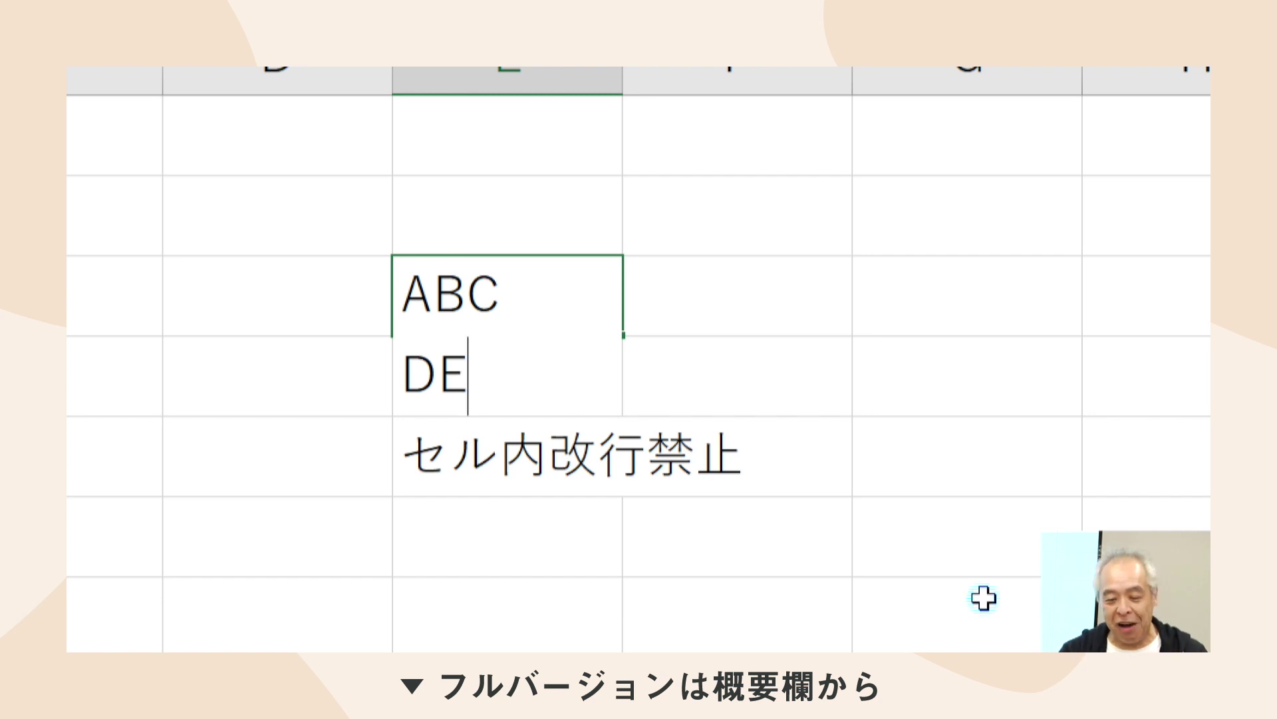
pyautogui.press('Return')
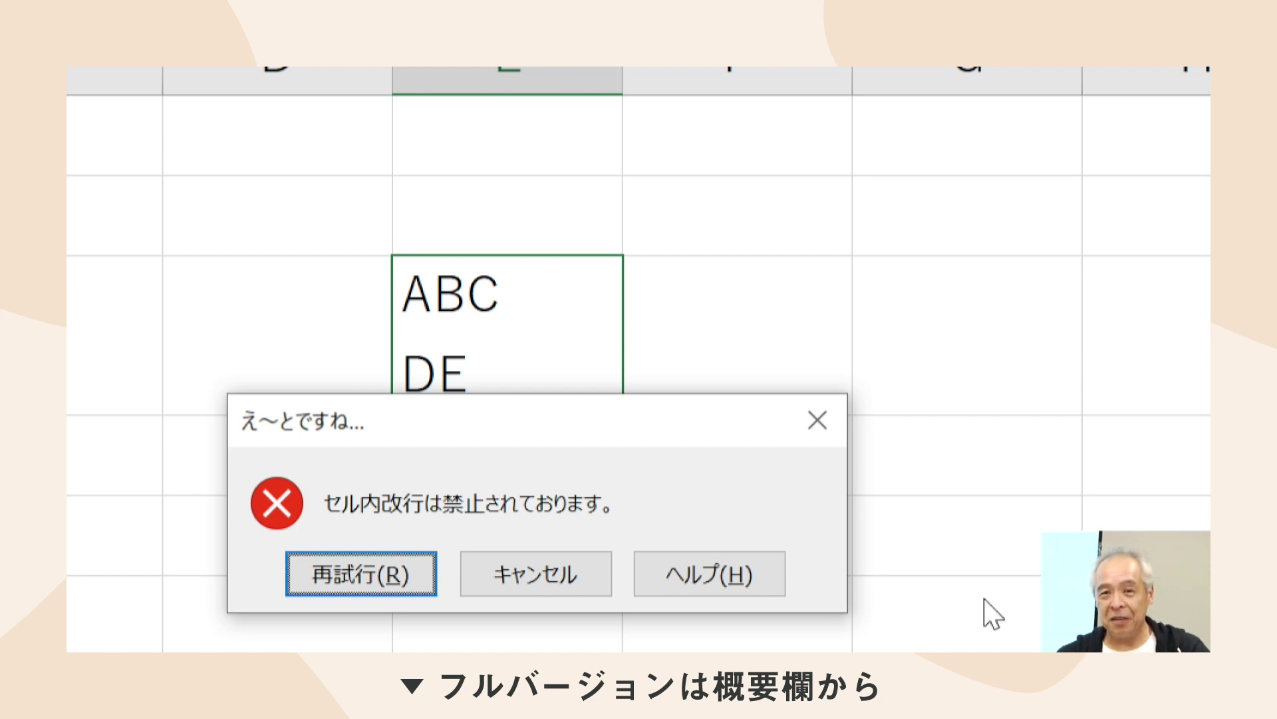
pyautogui.press('Escape')
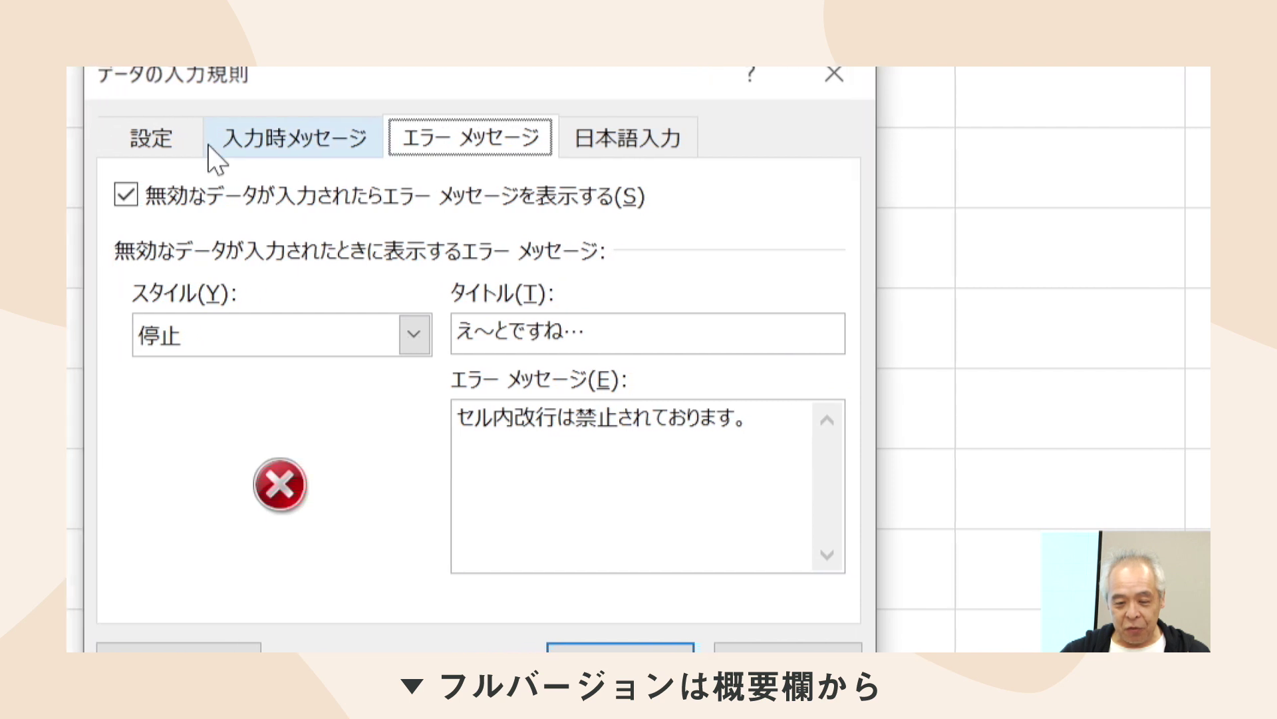
# Review the custom validation formula behind E3's in-cell line break ban and close the dialog.
pyautogui.click(85, 140)
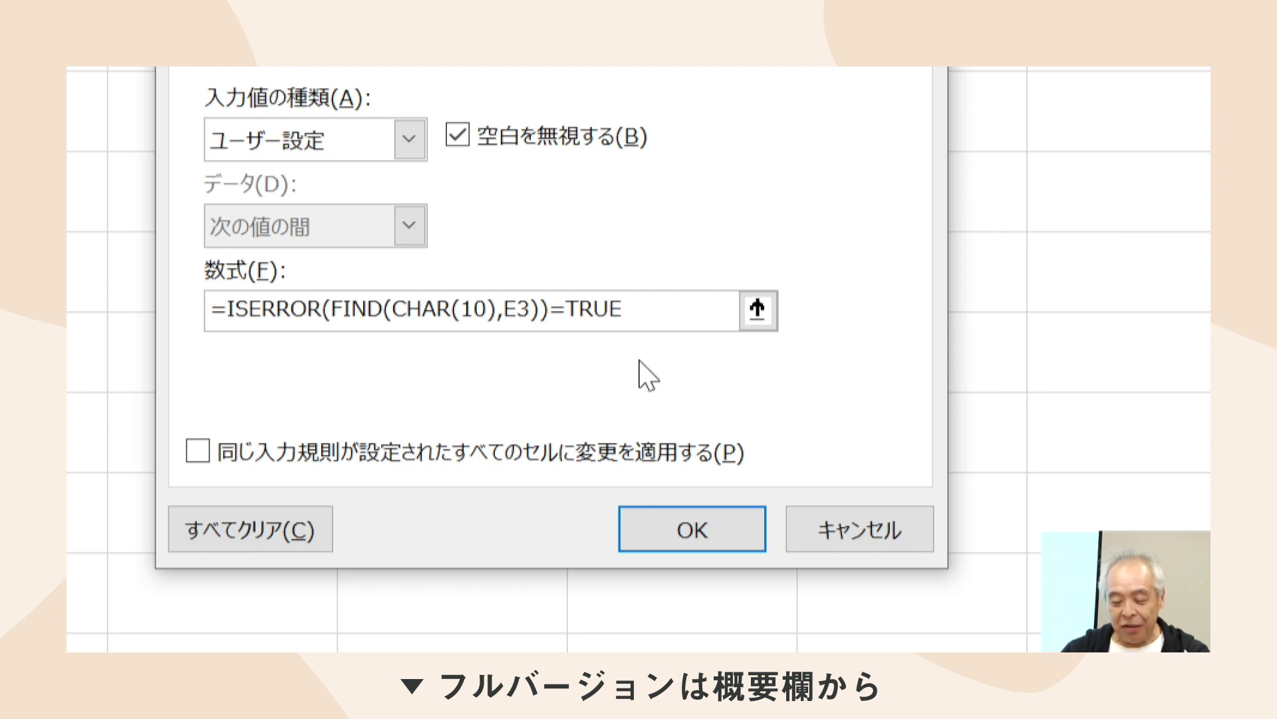
pyautogui.press('Return')
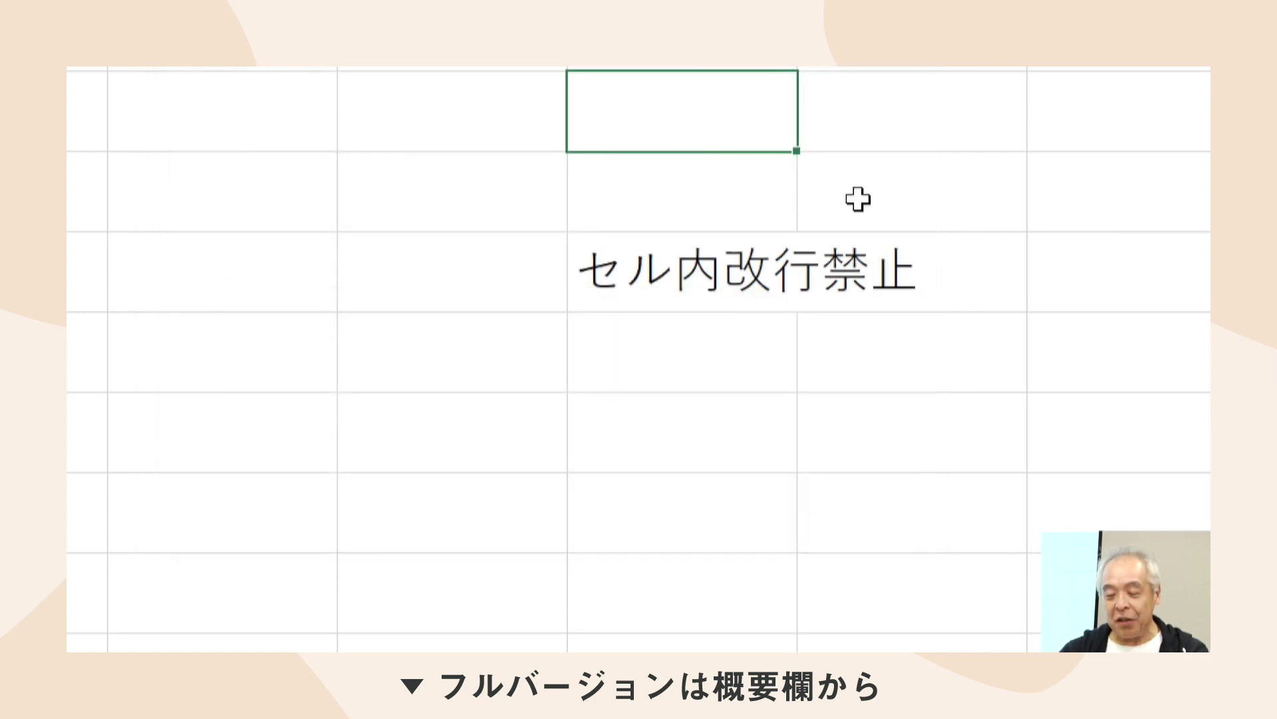
pyautogui.scroll(1, 819, 228)
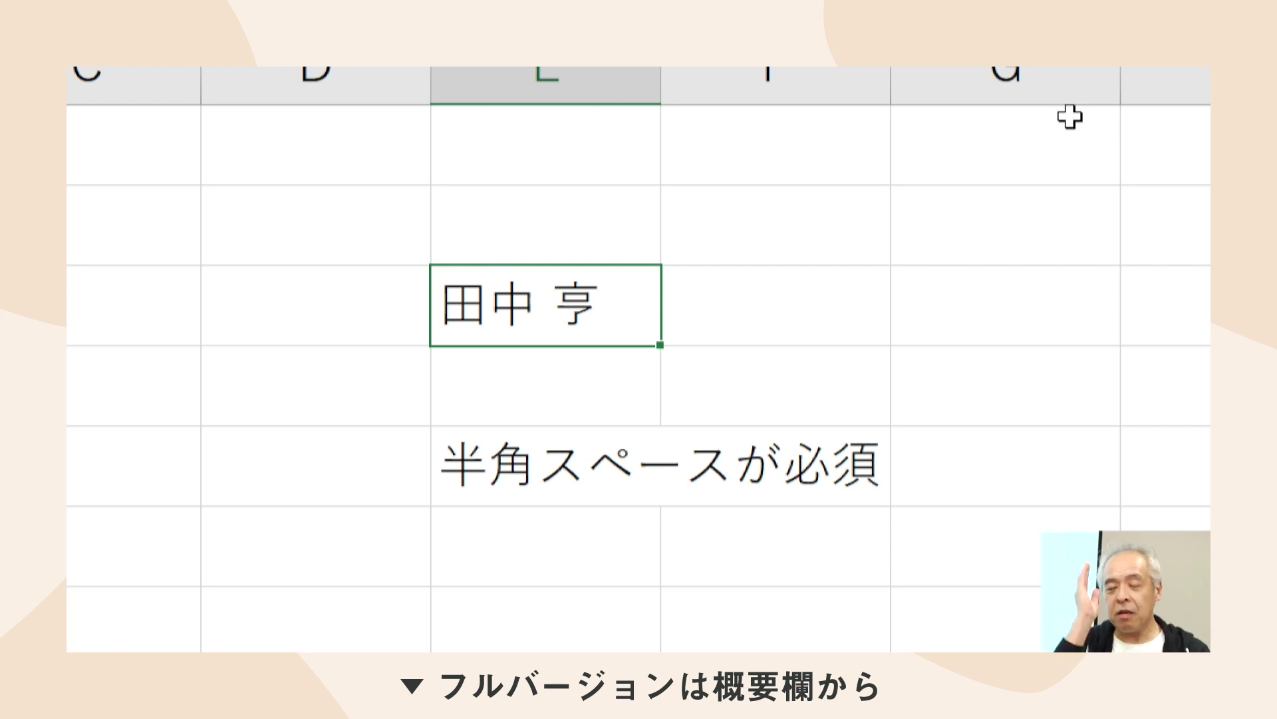
# Try to remove the space between surname and given name in E3 on the half-width-space sheet.
pyautogui.press('F2')
pyautogui.press('Left')
pyautogui.press('BackSpace')
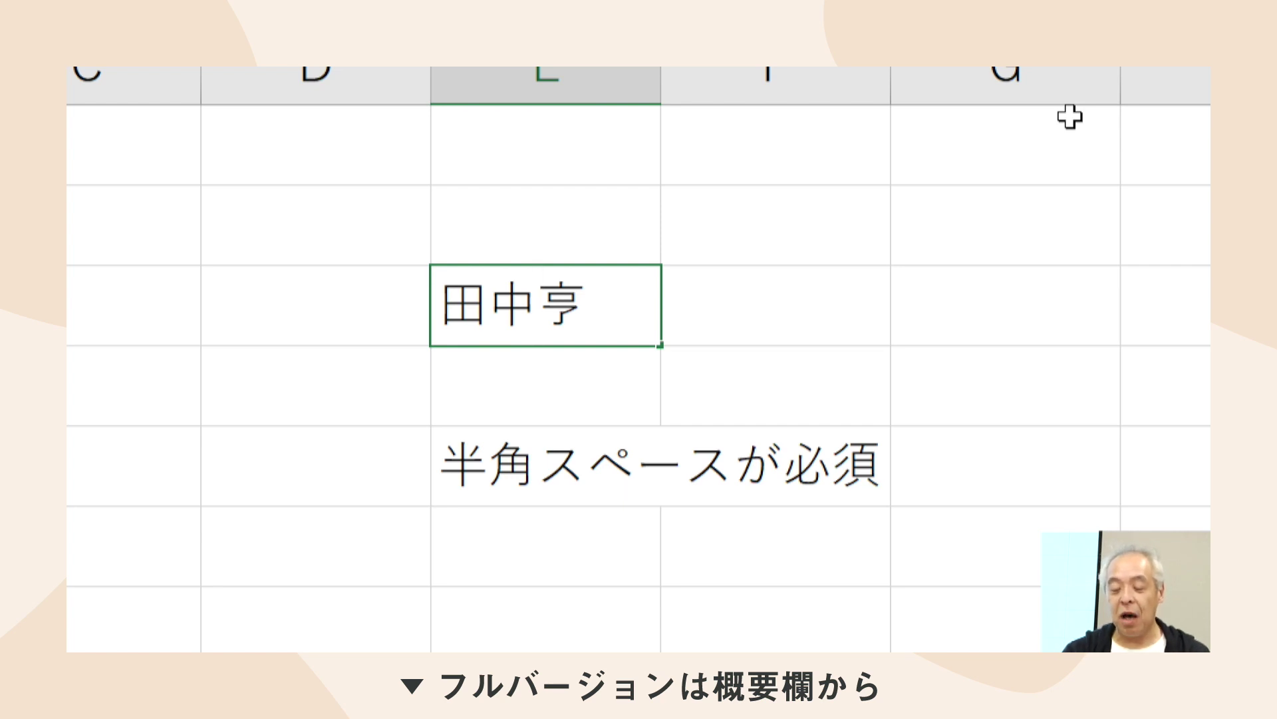
pyautogui.press('Return')
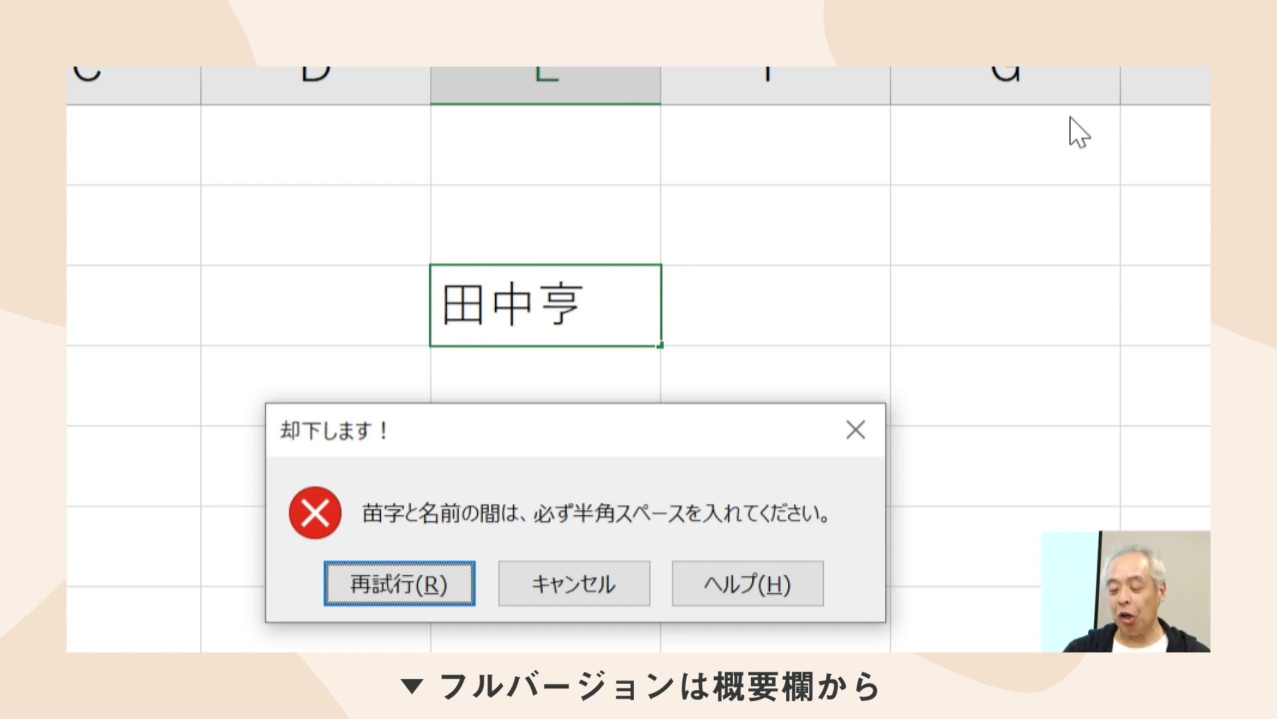
# Retry E3's full name with a full-width space between surname and given name, and close its validation rule after viewing it.
pyautogui.press('Return')
pyautogui.press('Right')
pyautogui.press('Left')
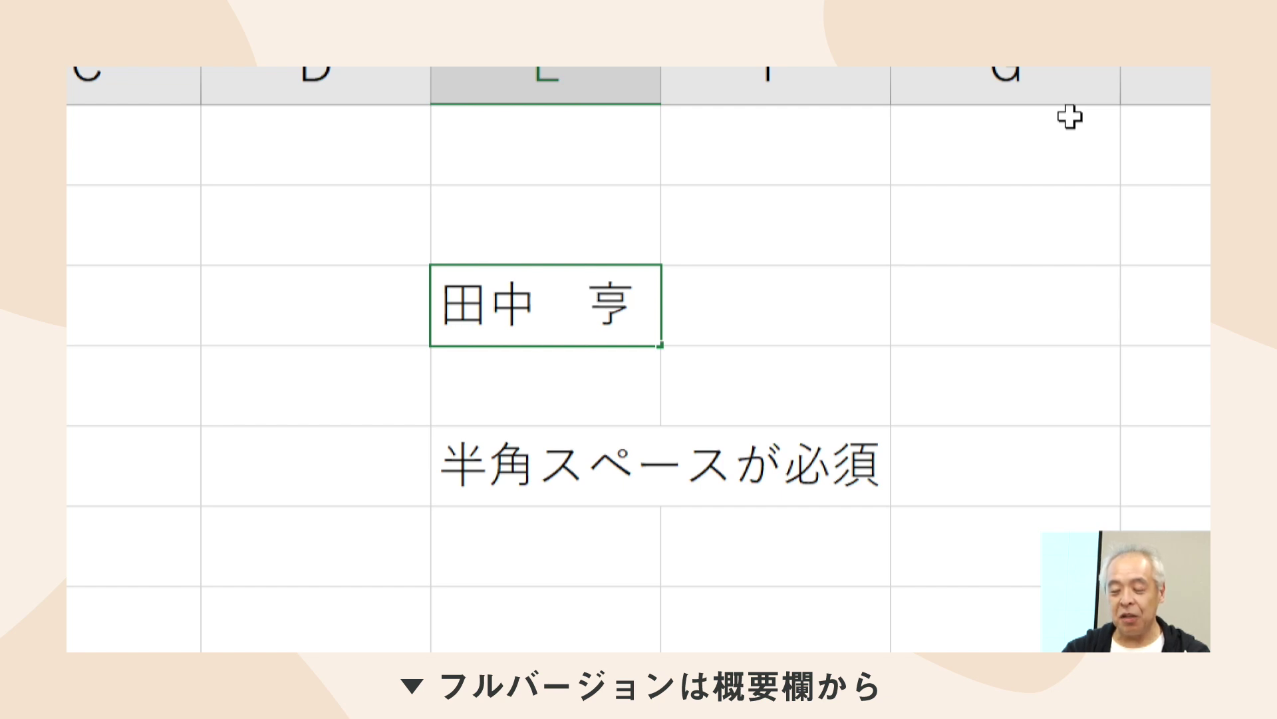
pyautogui.press('Return')
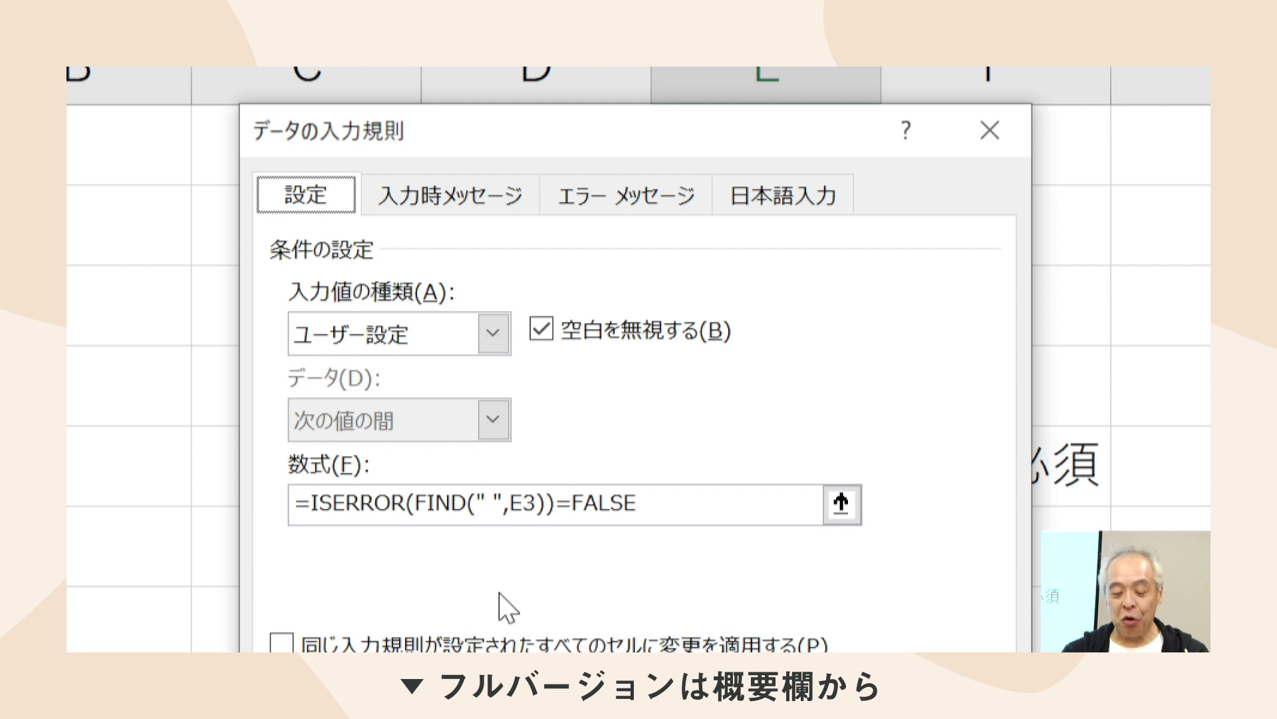
pyautogui.press('Return')
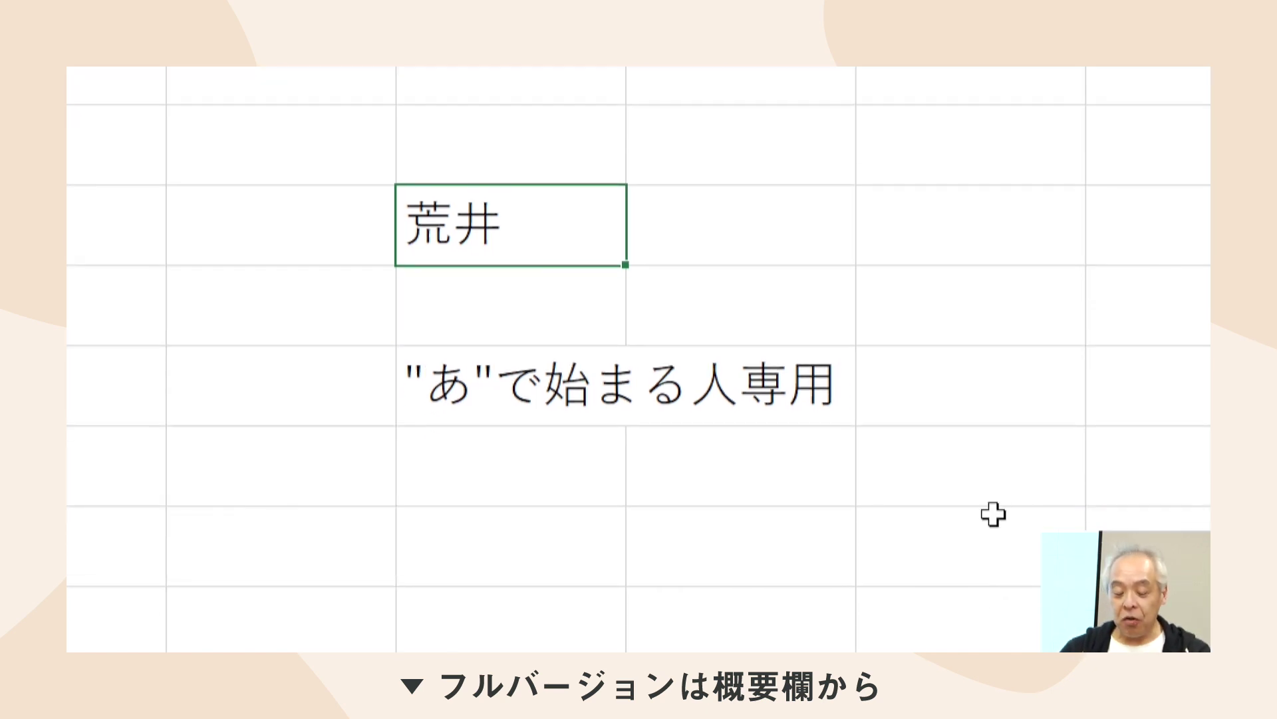
# Replace the name in E3 with another surname that starts with "あ".
pyautogui.write('adati')
pyautogui.press('space')
pyautogui.press('Return')
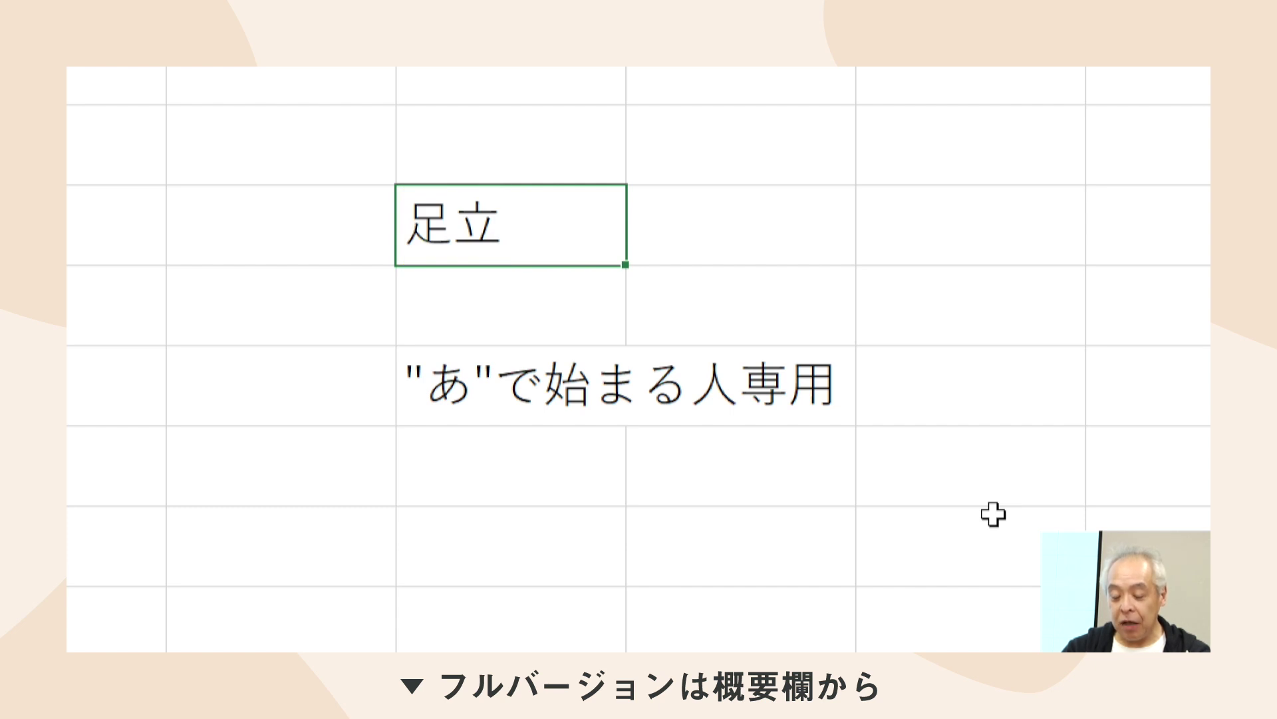
# Try to enter a surname that does not start with "あ" in E3 and cancel the entry.
pyautogui.write('tahara')
pyautogui.press('space')
pyautogui.press('Return')
pyautogui.press('Return')
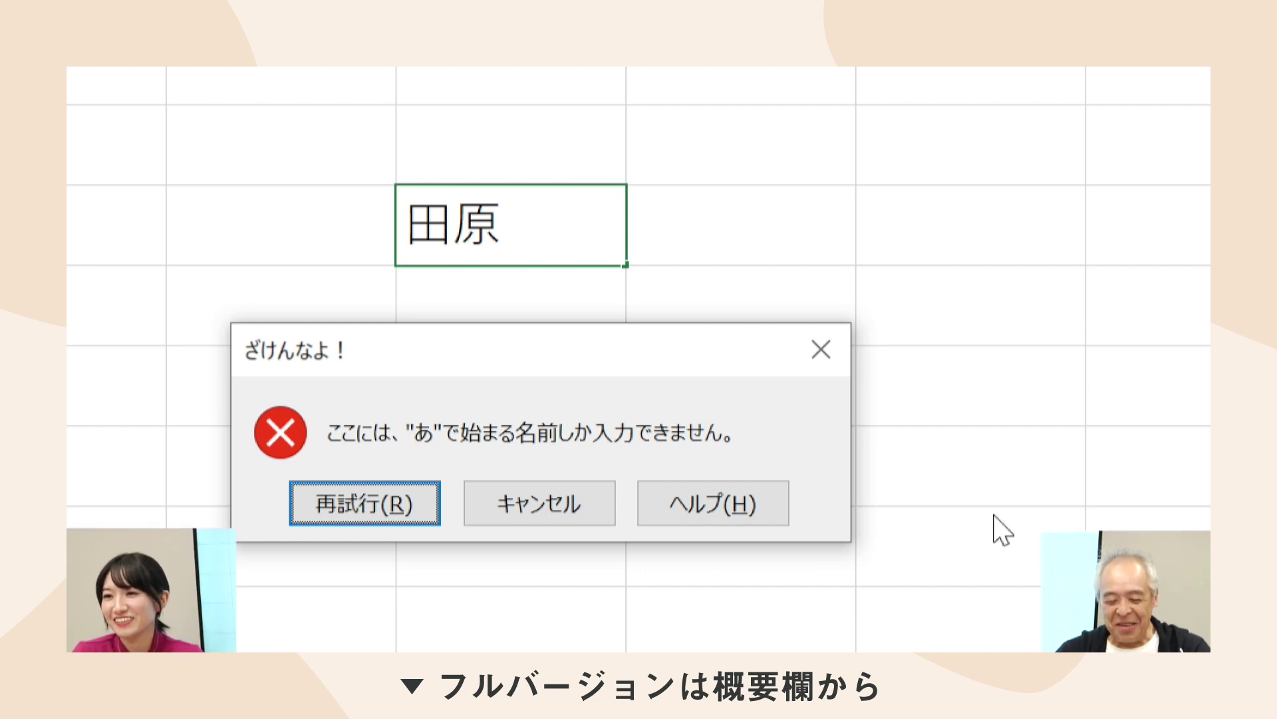
pyautogui.press('Escape')
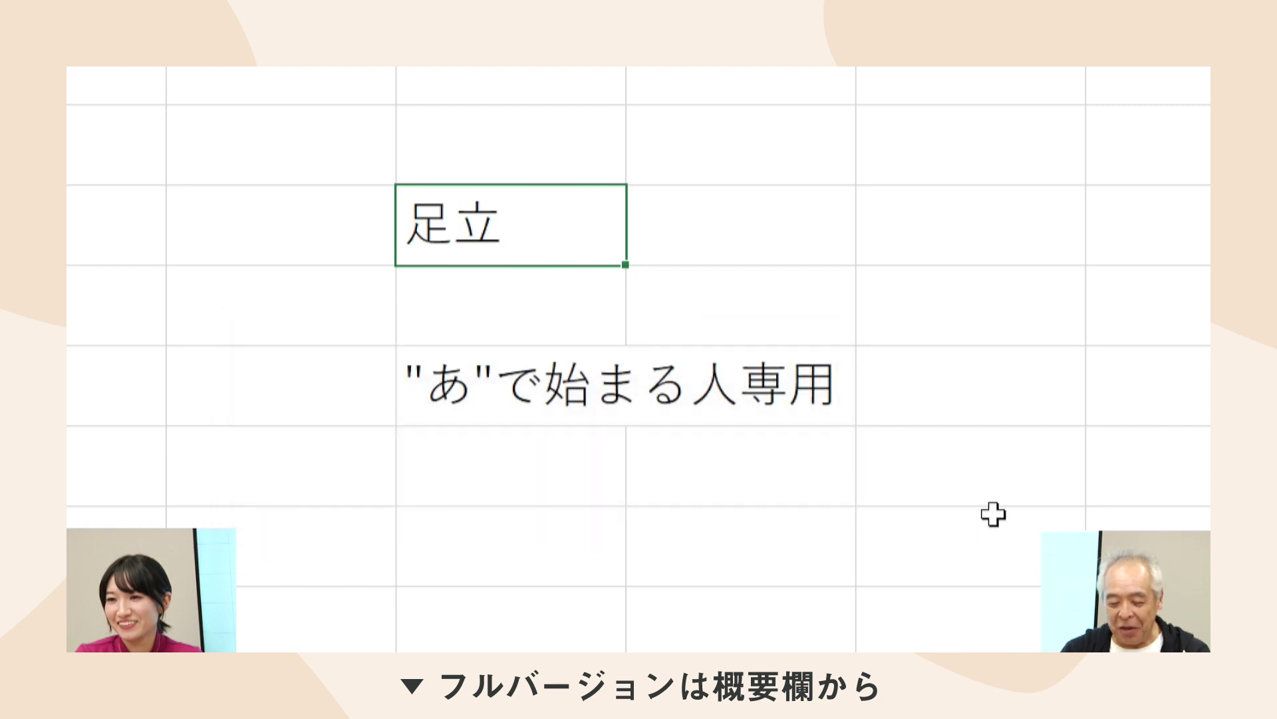
# Test E3 with a second surname starting with "た", and close its validation rule after viewing the formula.
pyautogui.write('tanka')
pyautogui.press('BackSpace')
pyautogui.press('BackSpace')
pyautogui.write('naka')
pyautogui.press('space')
pyautogui.press('Return')
pyautogui.press('Return')
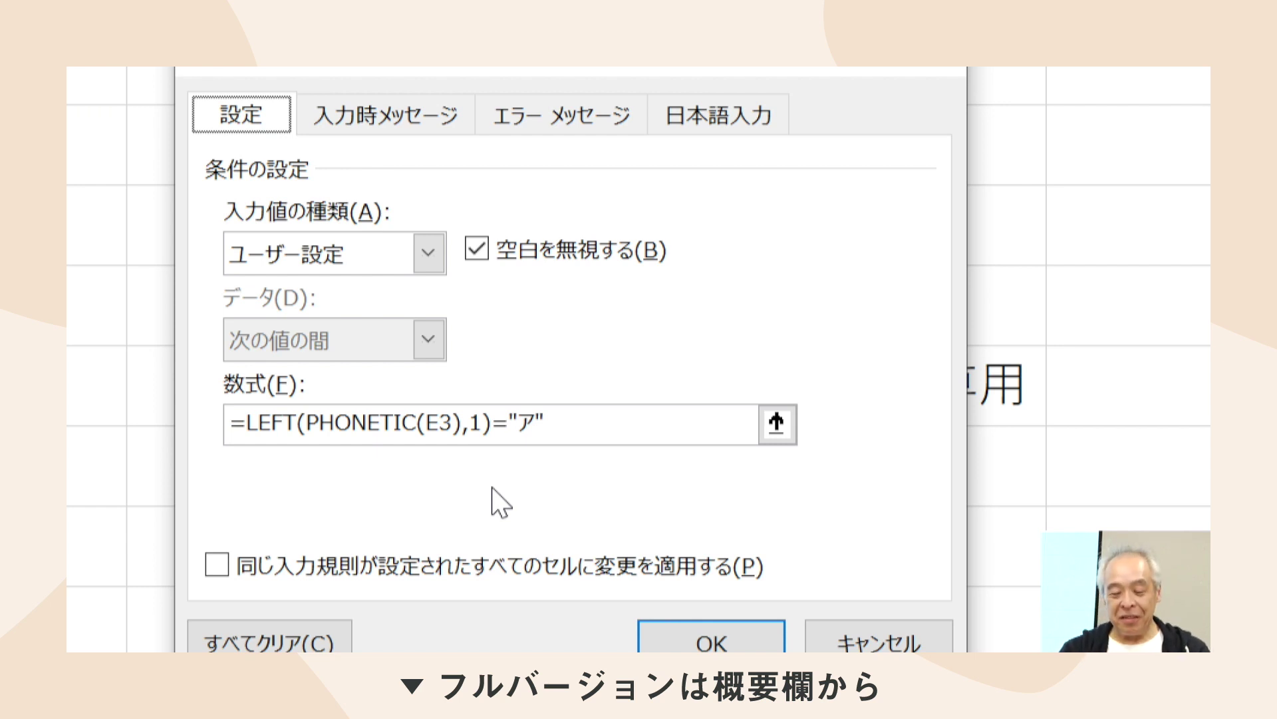
pyautogui.press('Return')
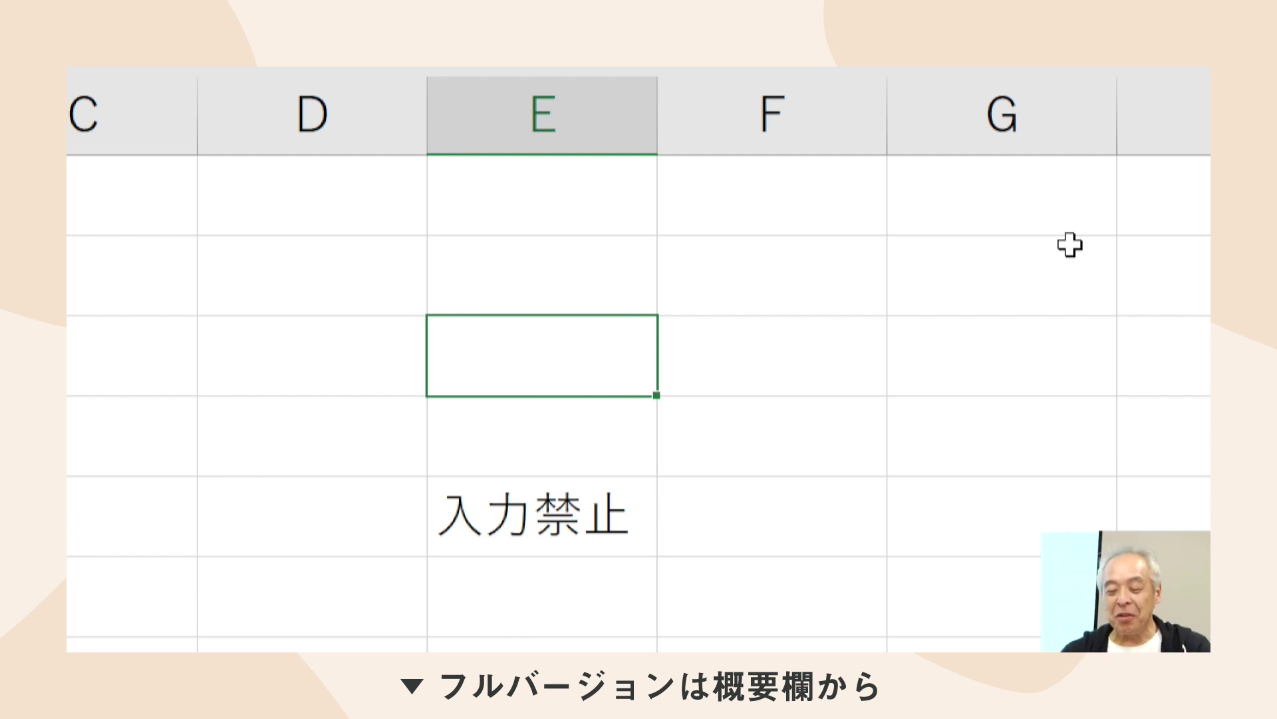
# Try to enter 123 in cell E3 of the 入力禁止 sheet and choose to retry.
pyautogui.press('F2')
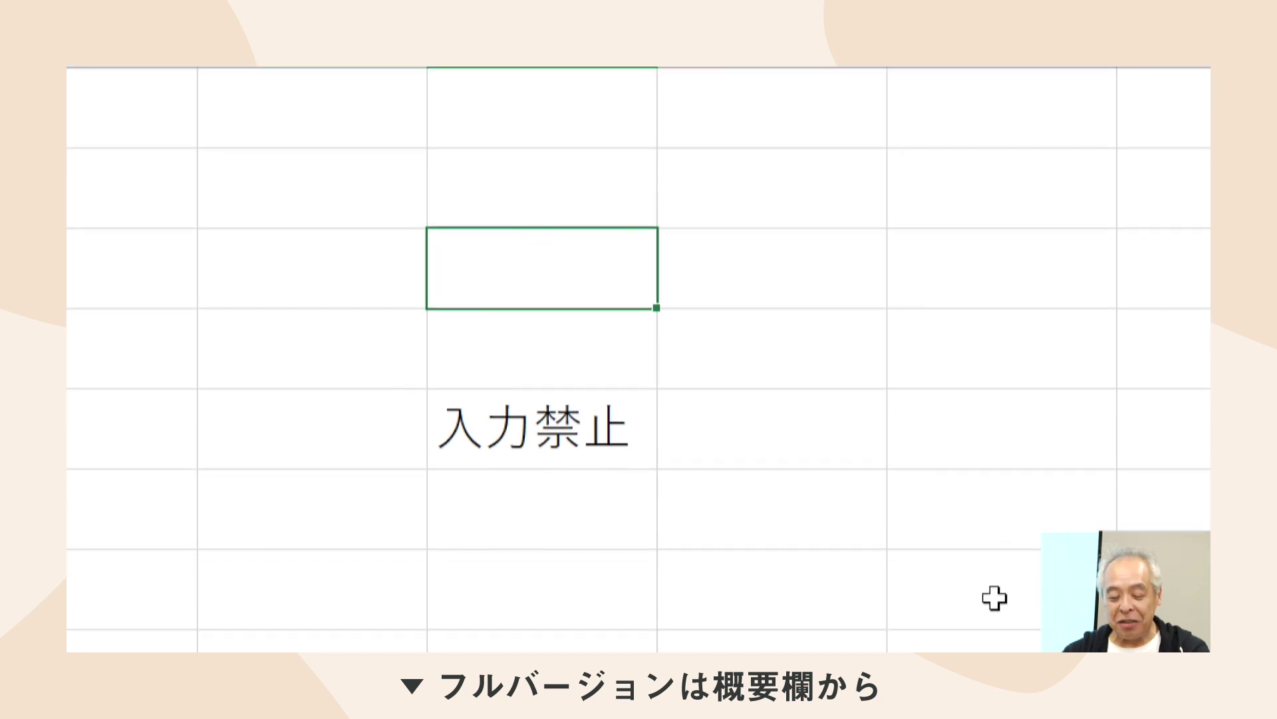
pyautogui.write('123')
pyautogui.press('BackSpace')
pyautogui.press('BackSpace')
pyautogui.press('BackSpace')
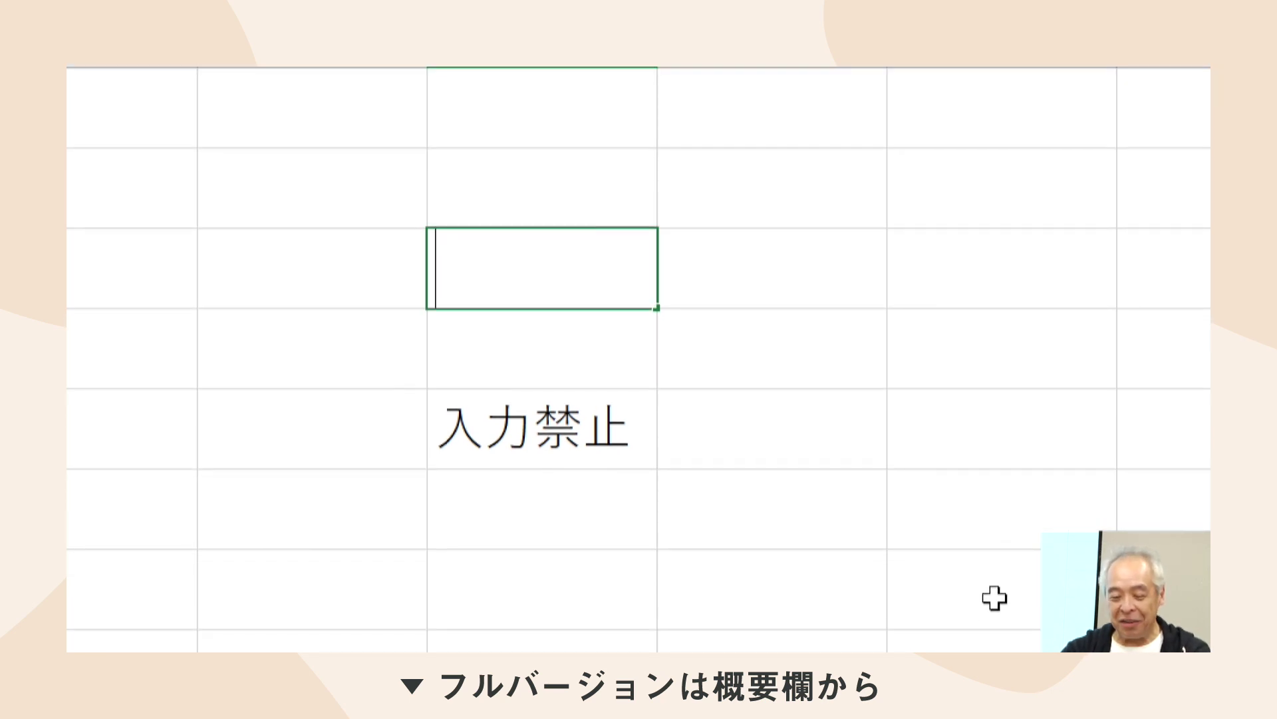
pyautogui.write('123')
pyautogui.press('Return')
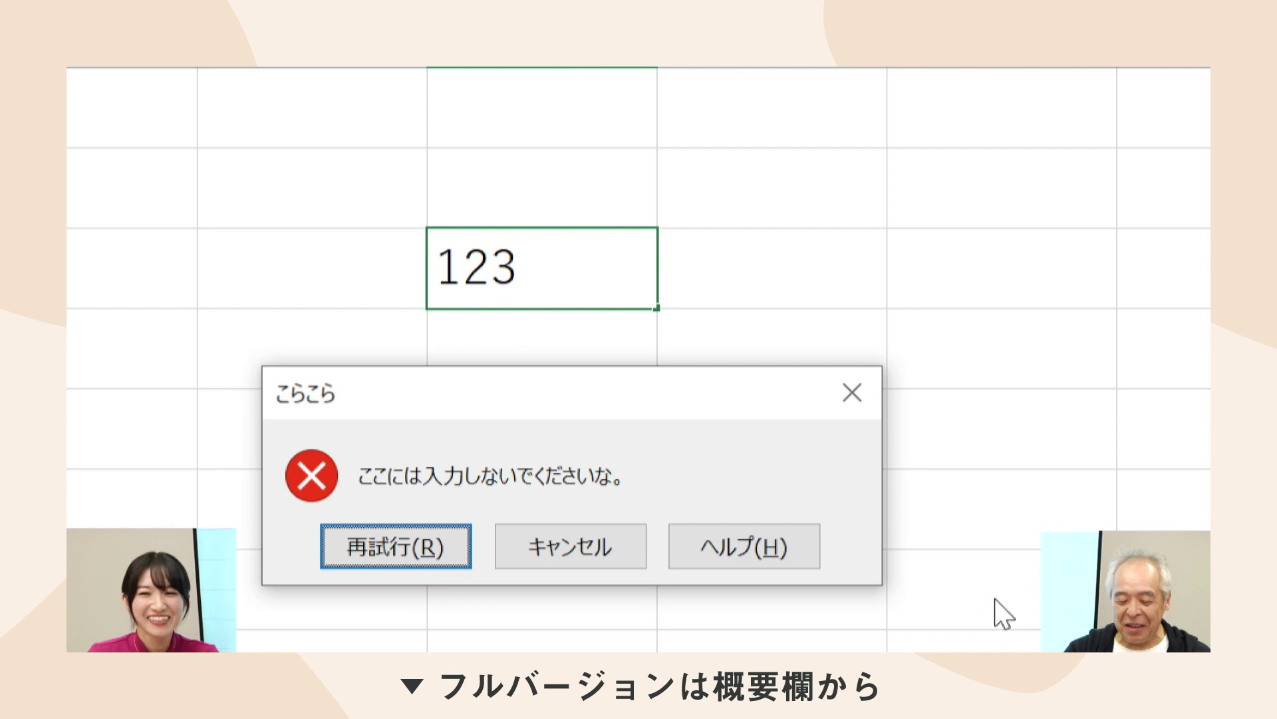
pyautogui.press('Return')
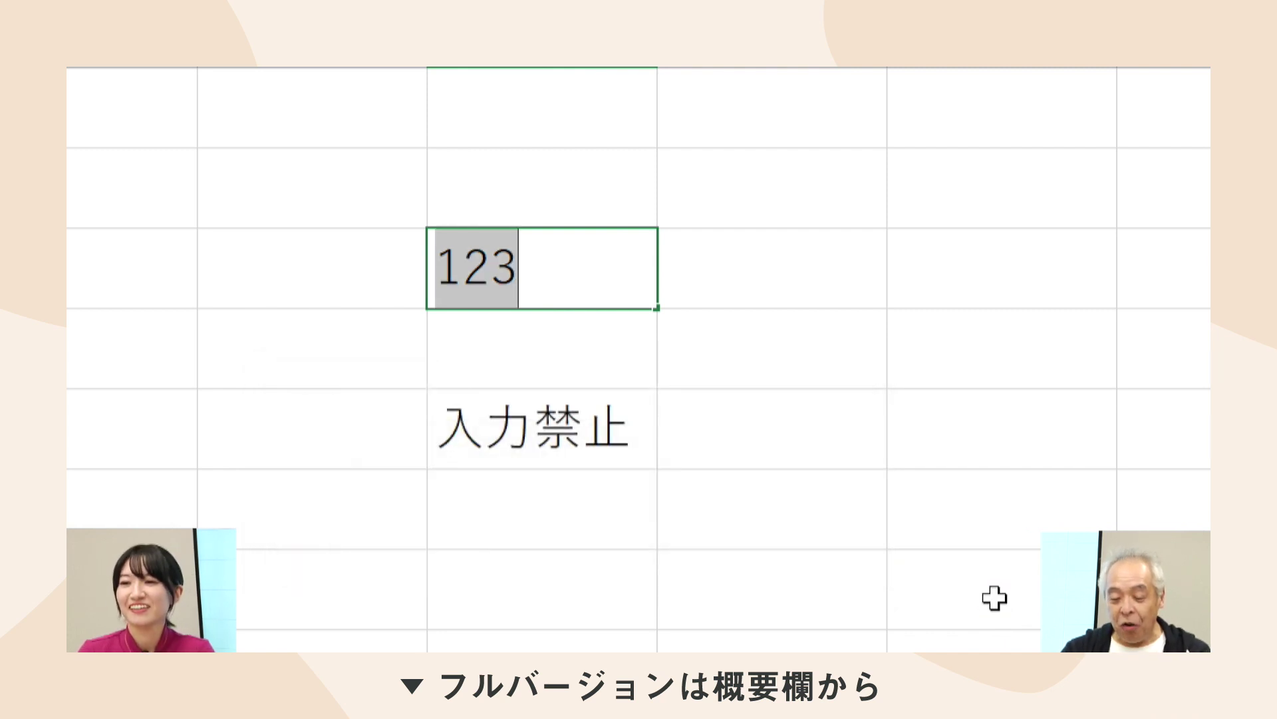
# Try to enter 1 and an empty value in the input-prohibited cell E3, cancelling each attempt.
pyautogui.press('BackSpace')
pyautogui.write('1')
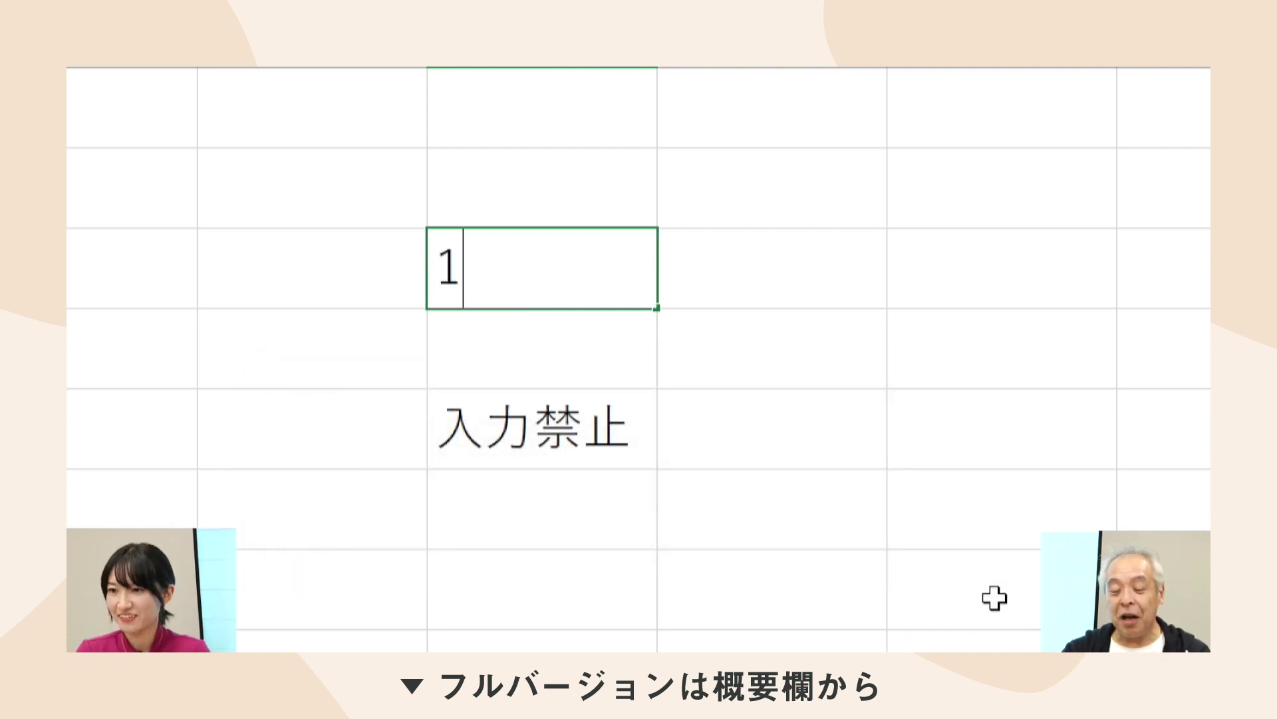
pyautogui.press('Return')
pyautogui.press('Escape')
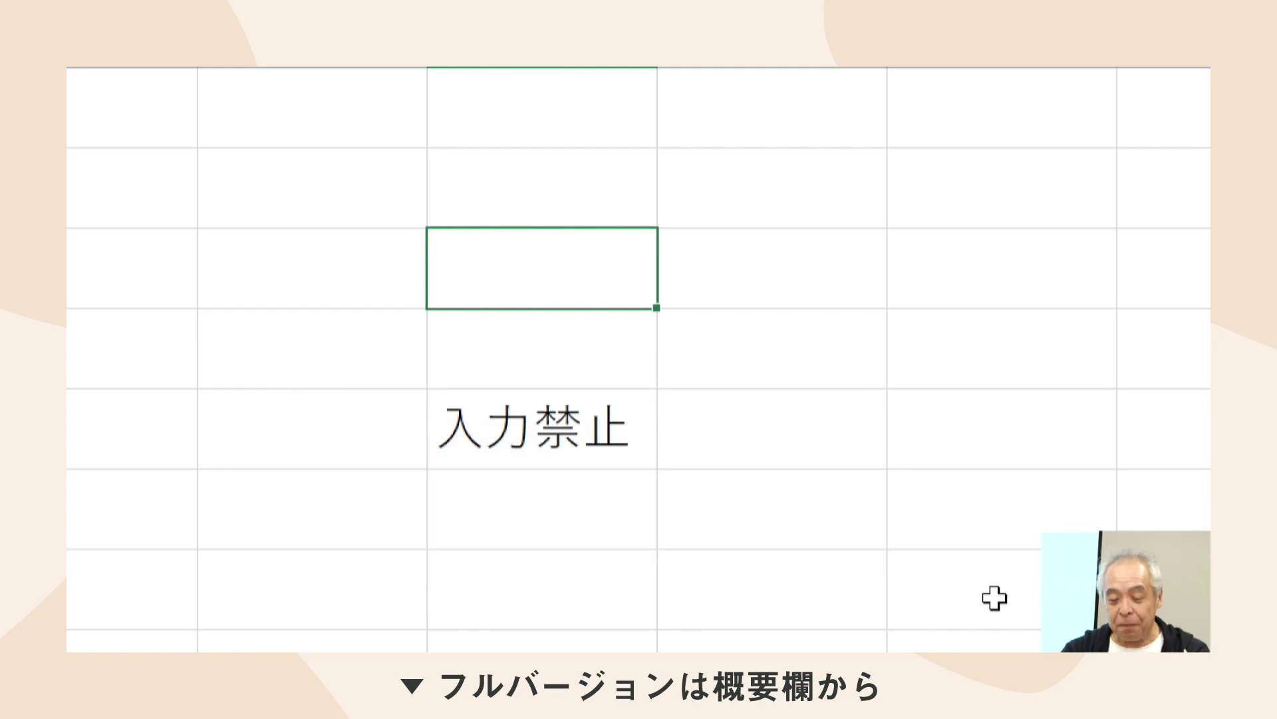
pyautogui.press('Return')
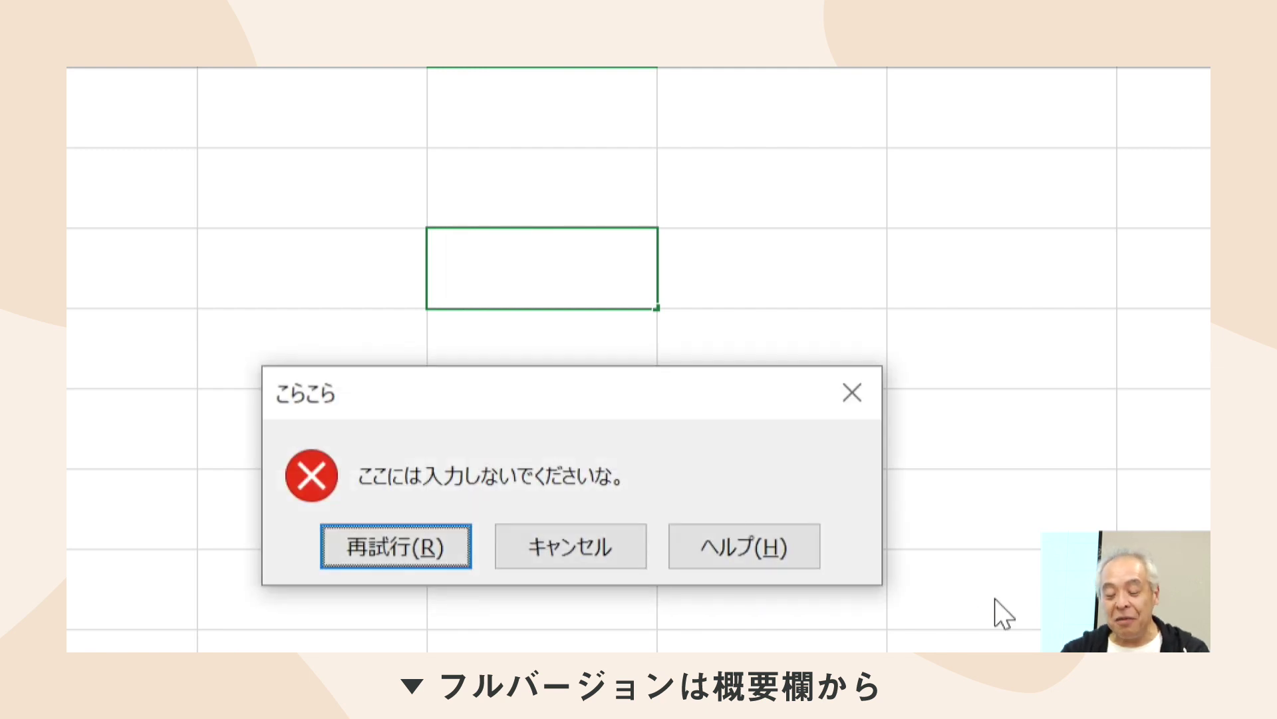
pyautogui.press('Escape')
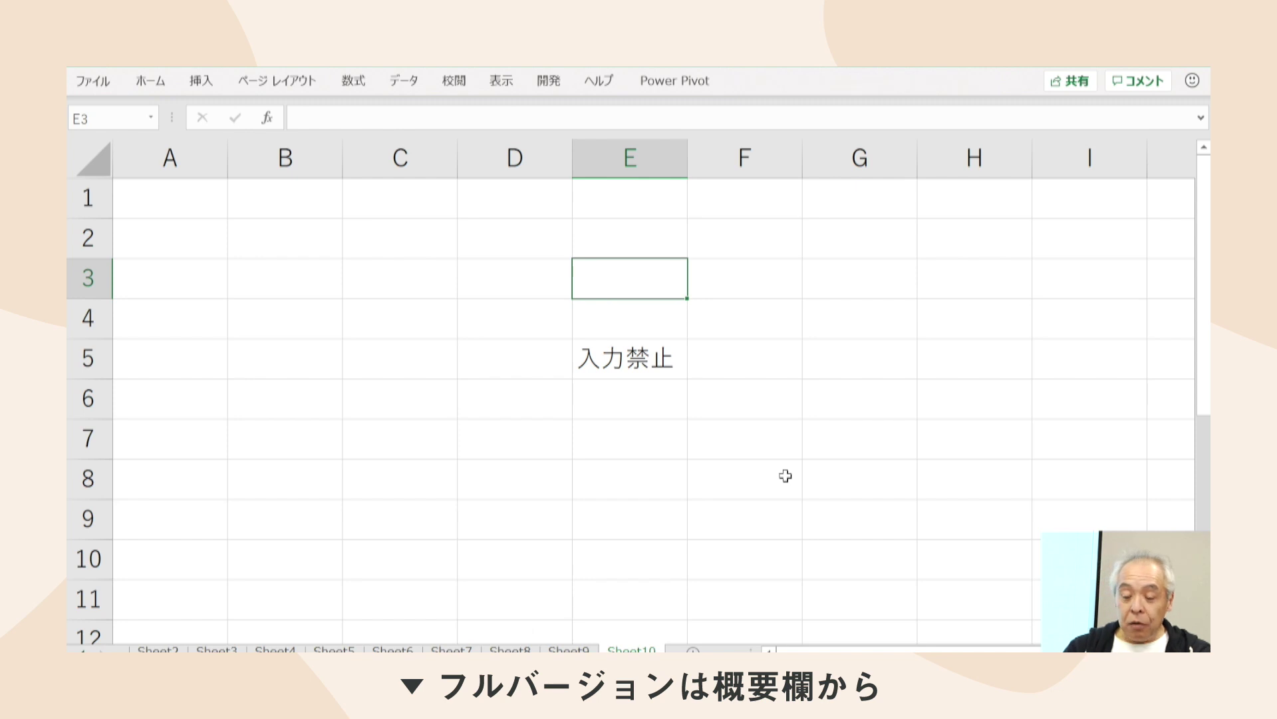
# Switch back to Sheet9, which holds the "あ"で始まる人専用 example.
pyautogui.hotkey('ctrl', 'pageup')
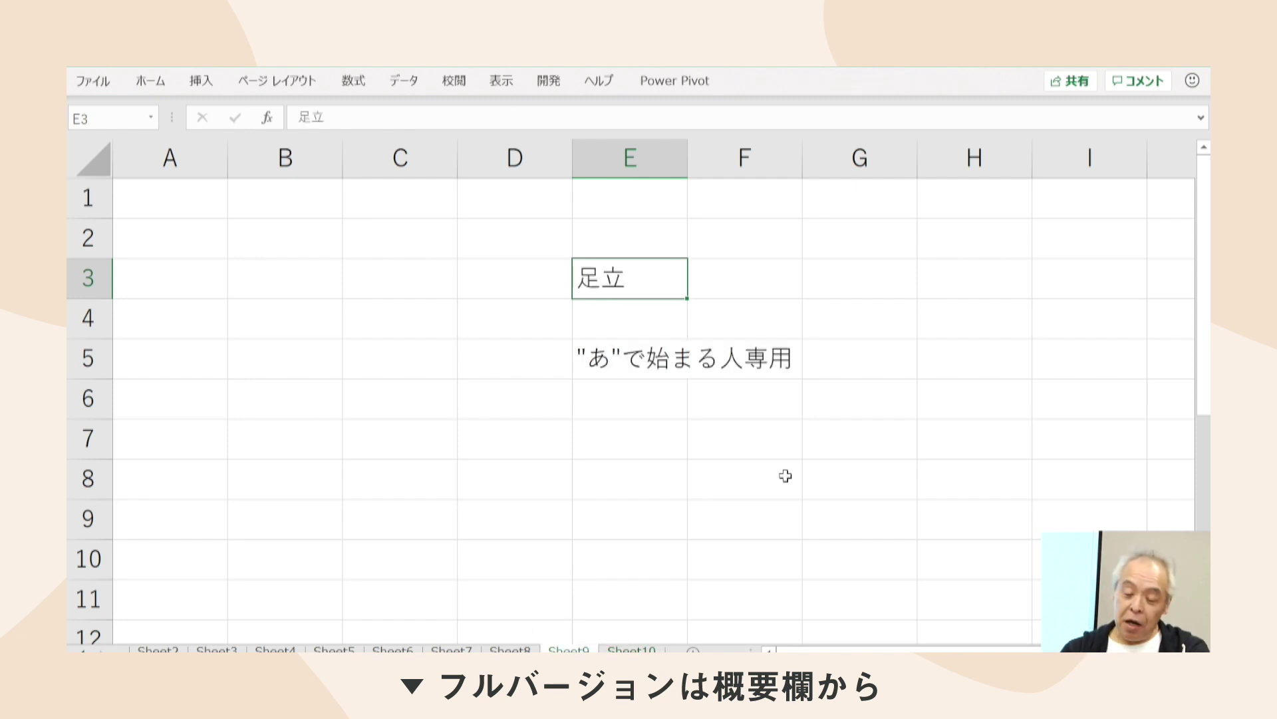